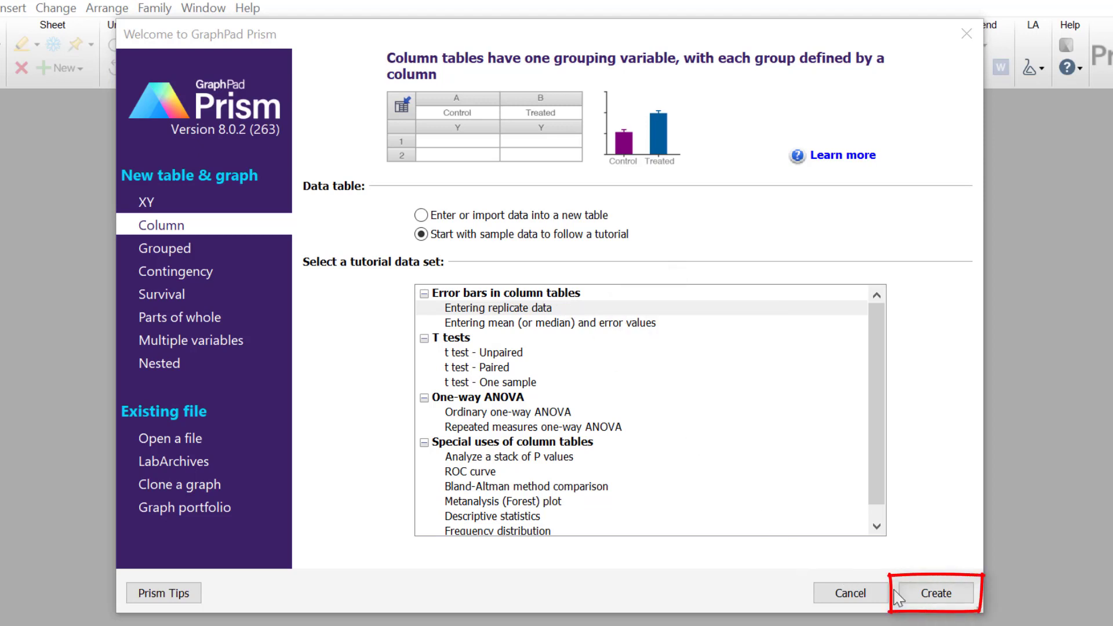
Step: Create a column table from the "Entering replicate data" sample data set and minimize its explanatory note
left_click(931, 600)
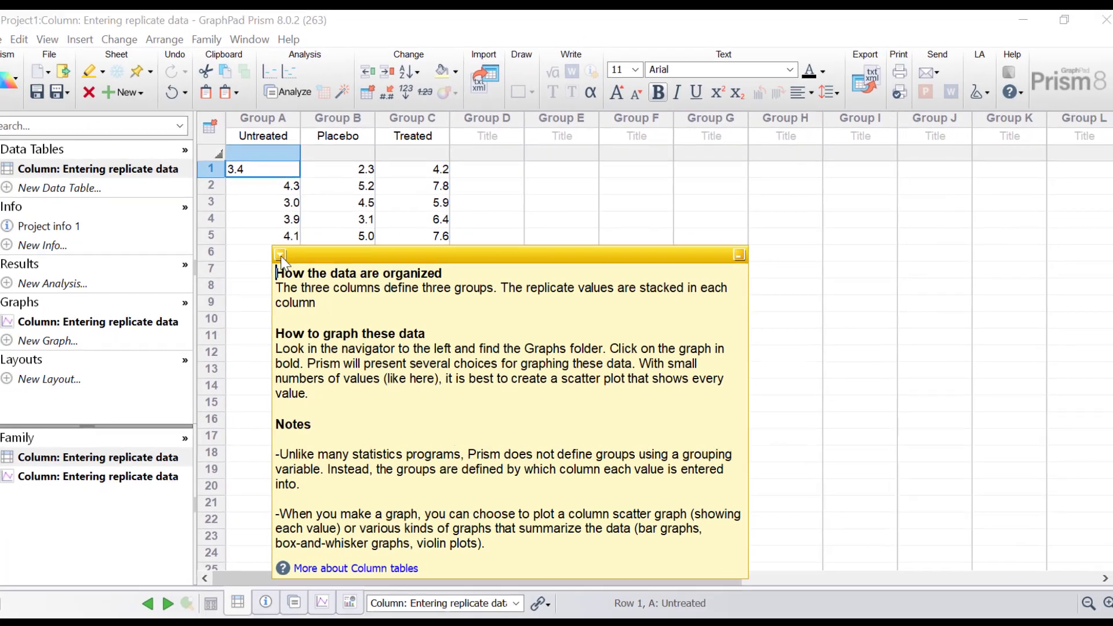
left_click(280, 255)
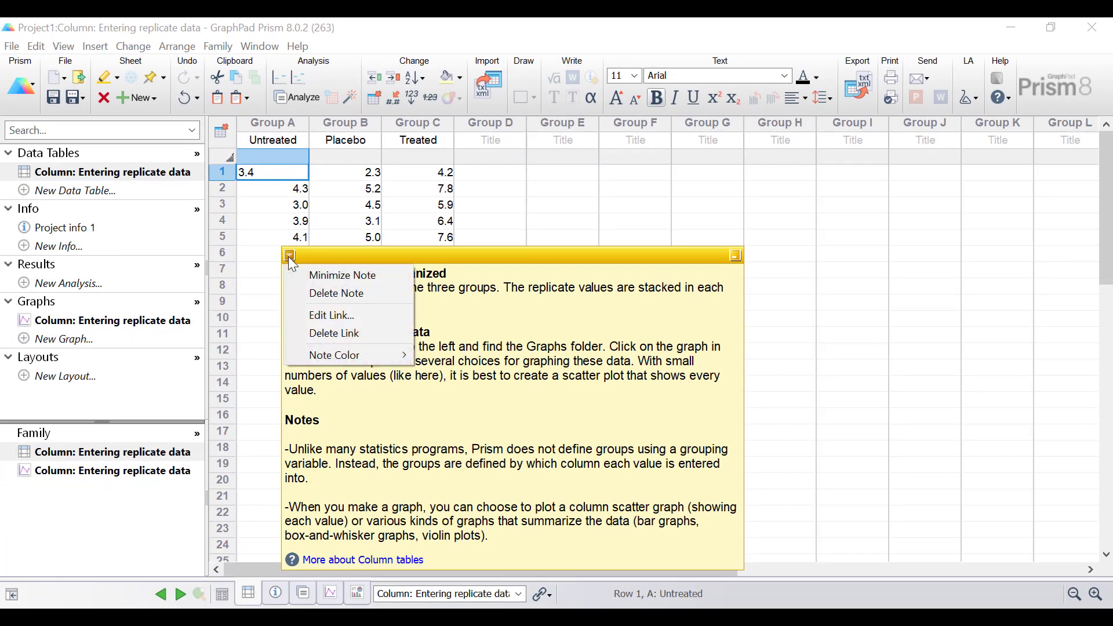
left_click(313, 276)
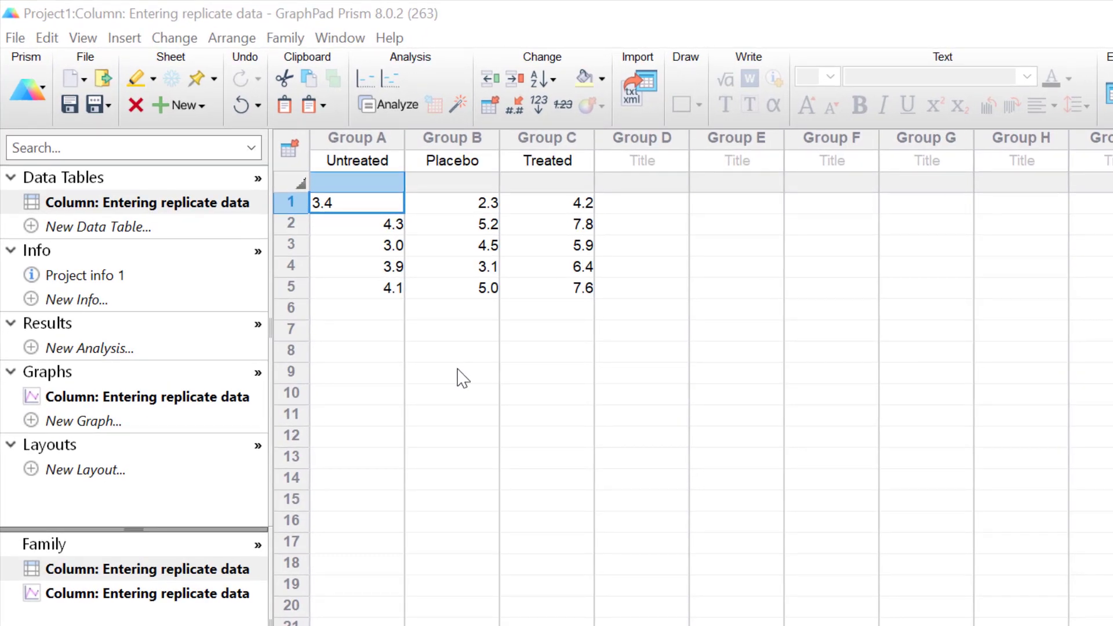
left_click(487, 209)
left_click_drag(477, 248, 461, 290)
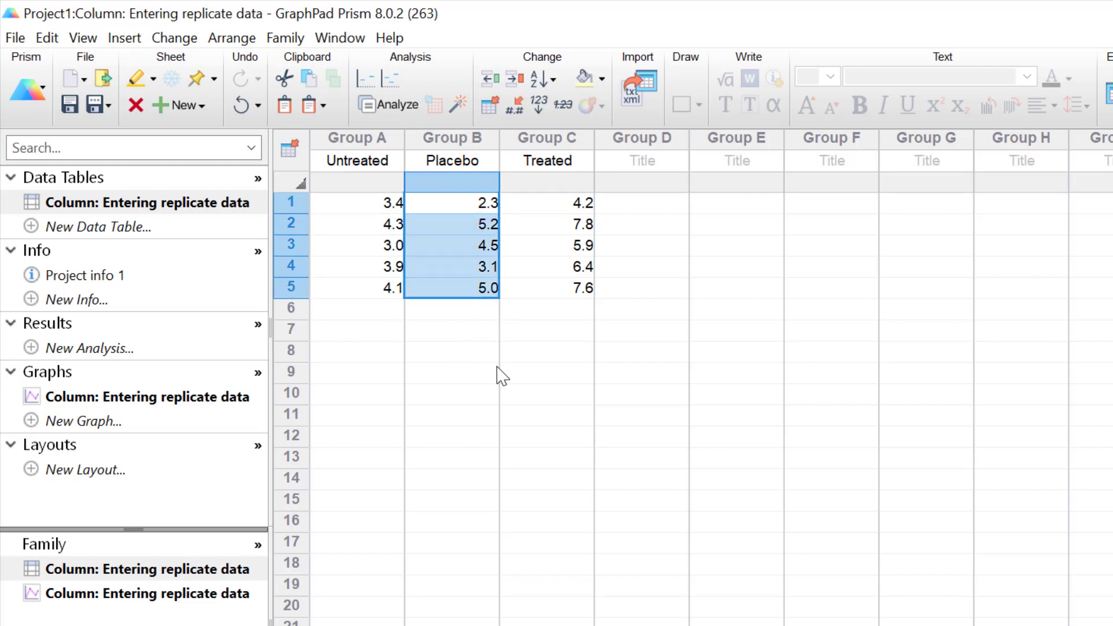
left_click(457, 331)
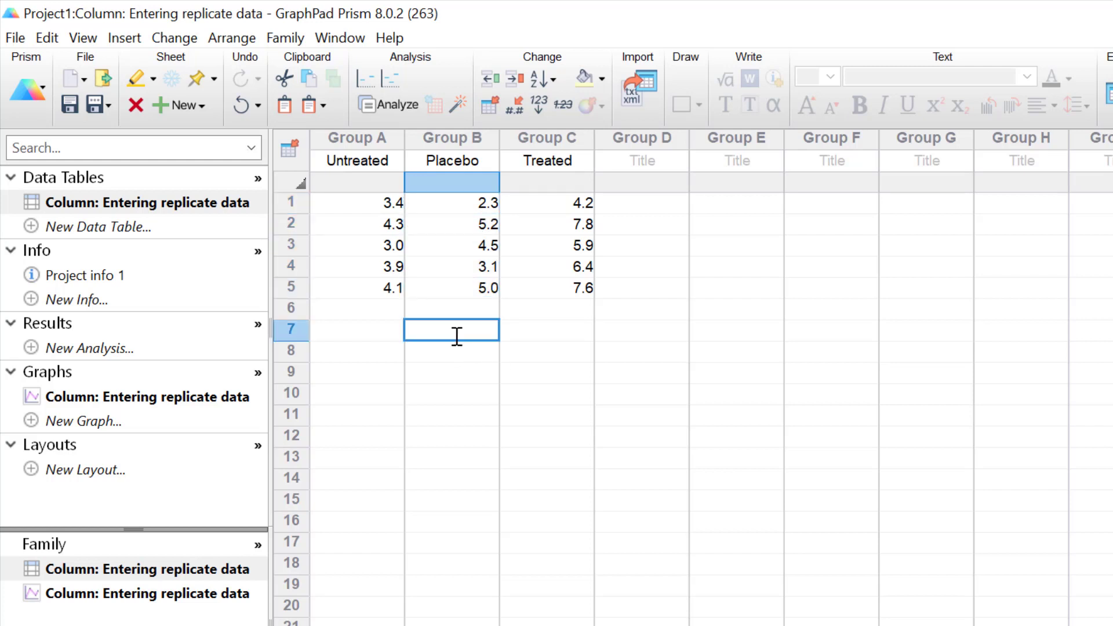
Step: Start a Descriptive statistics analysis of the Untreated, Placebo and Treated data sets, adding quartiles and column sum to the basics
left_click(387, 106)
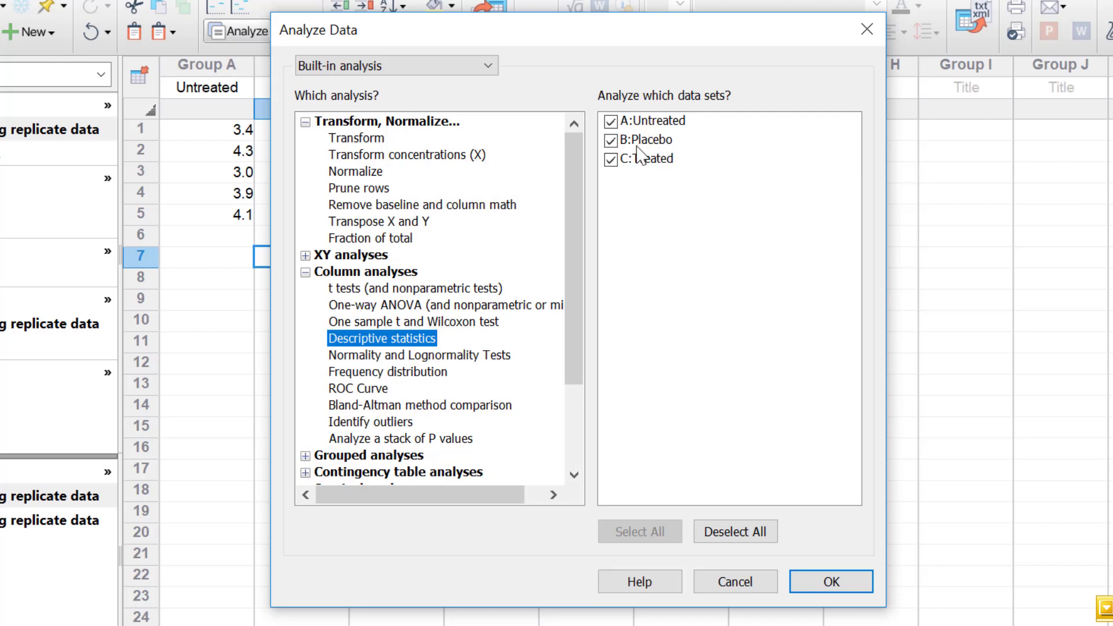
left_click(816, 583)
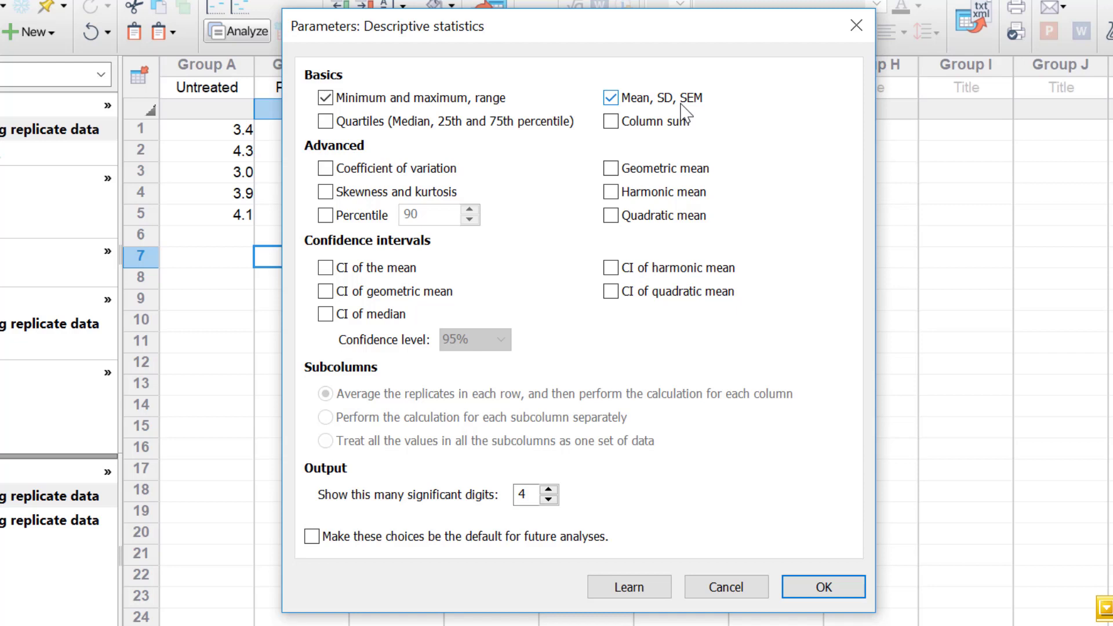
left_click(470, 123)
left_click(627, 122)
Step: Include coefficient of variation, skewness and kurtosis, the 90 percentile, and the geometric, harmonic and quadratic means in the advanced statistics
left_click(379, 173)
left_click(374, 199)
left_click(365, 215)
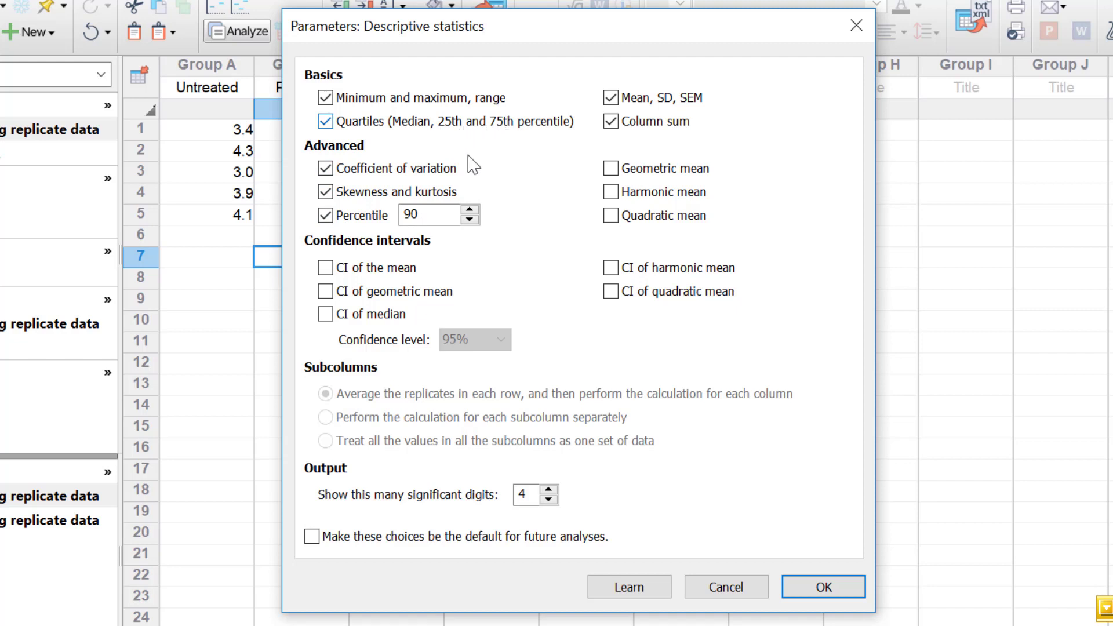
left_click(469, 220)
type("90")
left_click(654, 168)
left_click(664, 198)
left_click(661, 222)
Step: Include 95% confidence intervals of the mean, geometric mean, harmonic mean, quadratic mean and median, and run the analysis
left_click(404, 269)
left_click(470, 341)
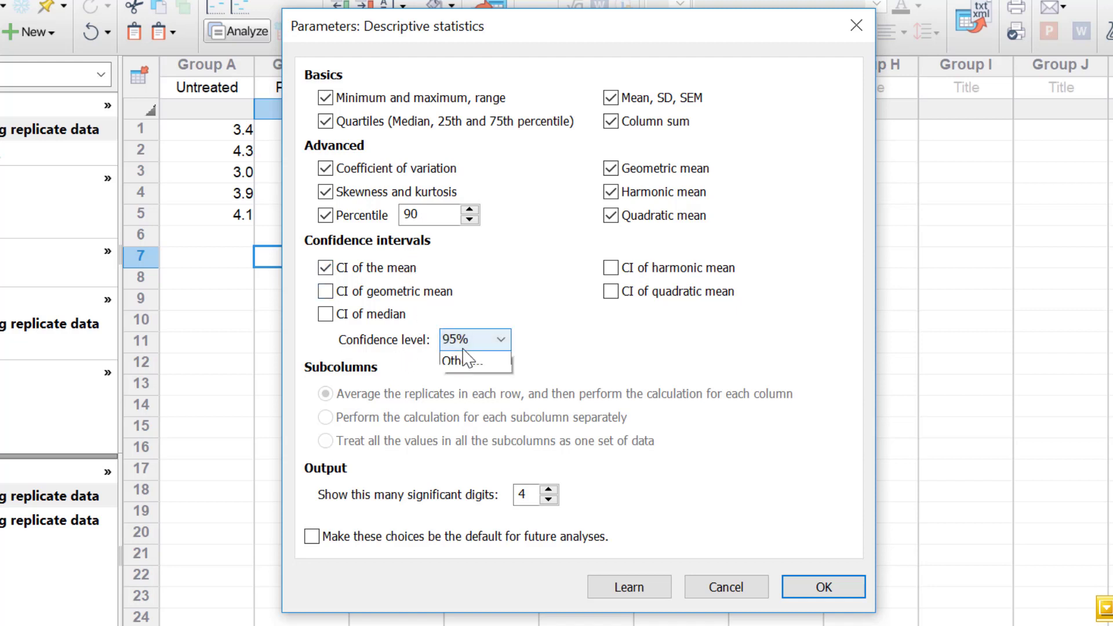
left_click(525, 358)
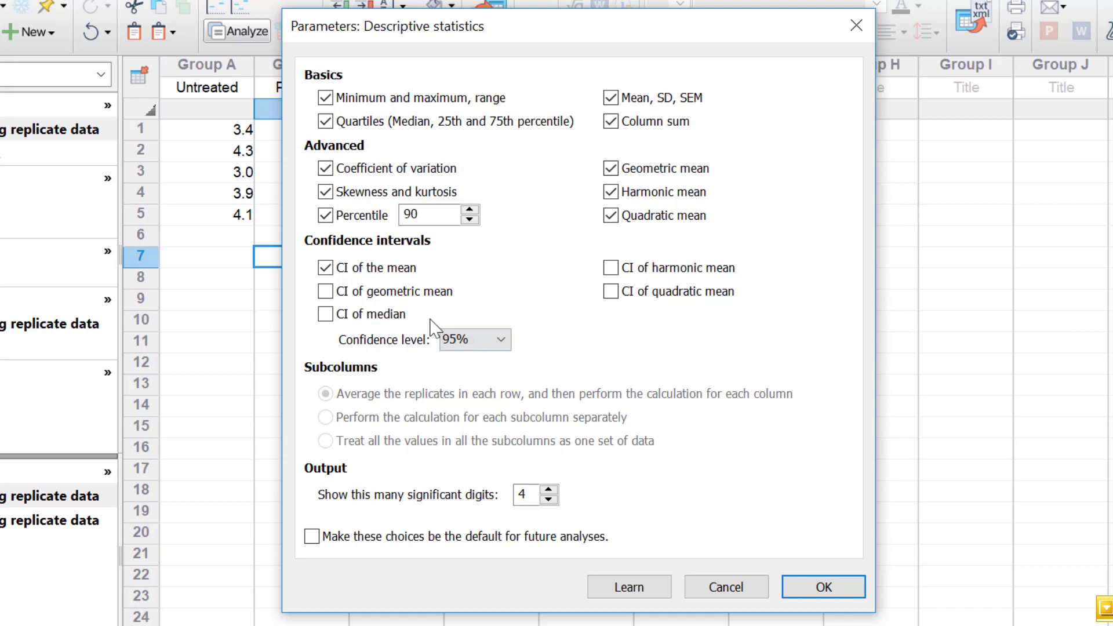
left_click(463, 347)
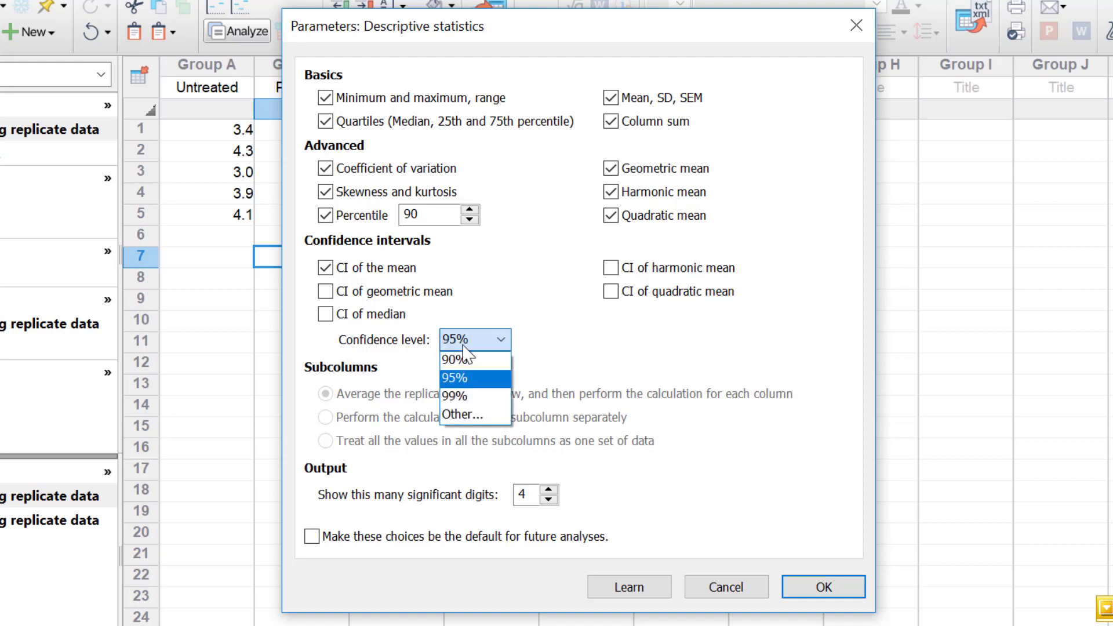
left_click(509, 386)
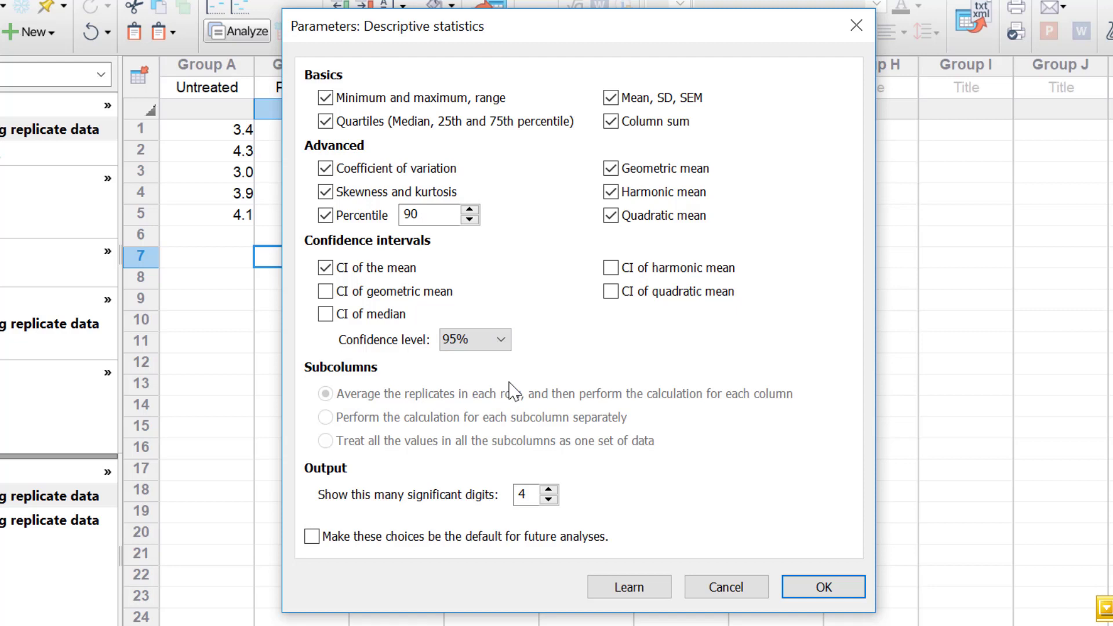
left_click(422, 297)
left_click(640, 271)
left_click(647, 301)
left_click(369, 322)
left_click(847, 590)
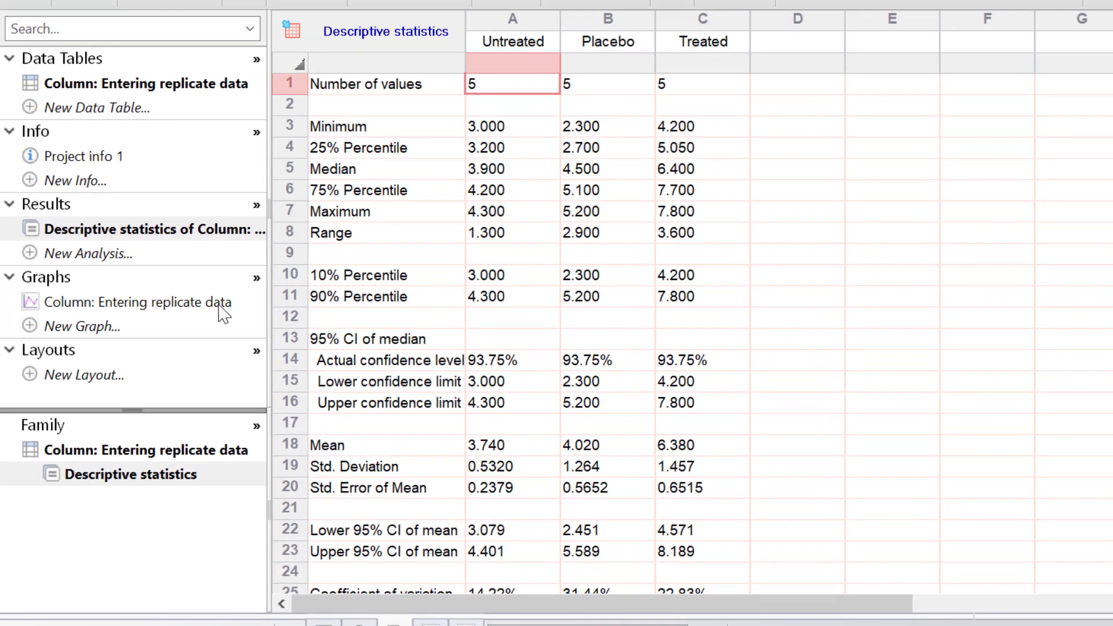
Step: Examine the Untreated group's minimum, 25% percentile, median, 75% percentile, maximum and range in the descriptive statistics results
mouse_move(106, 242)
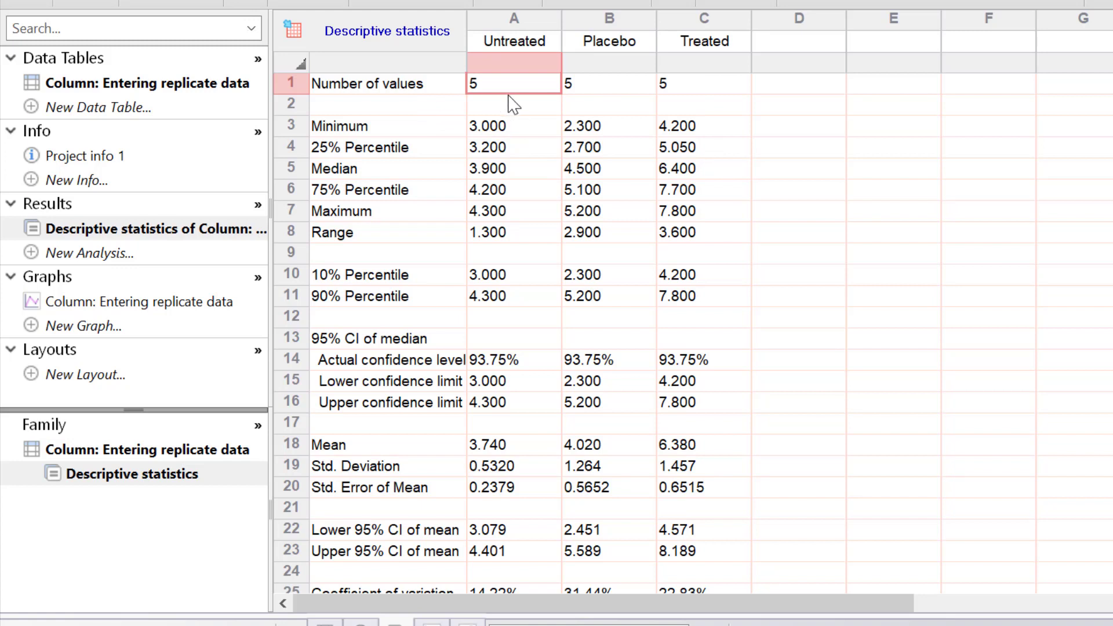
left_click(492, 135)
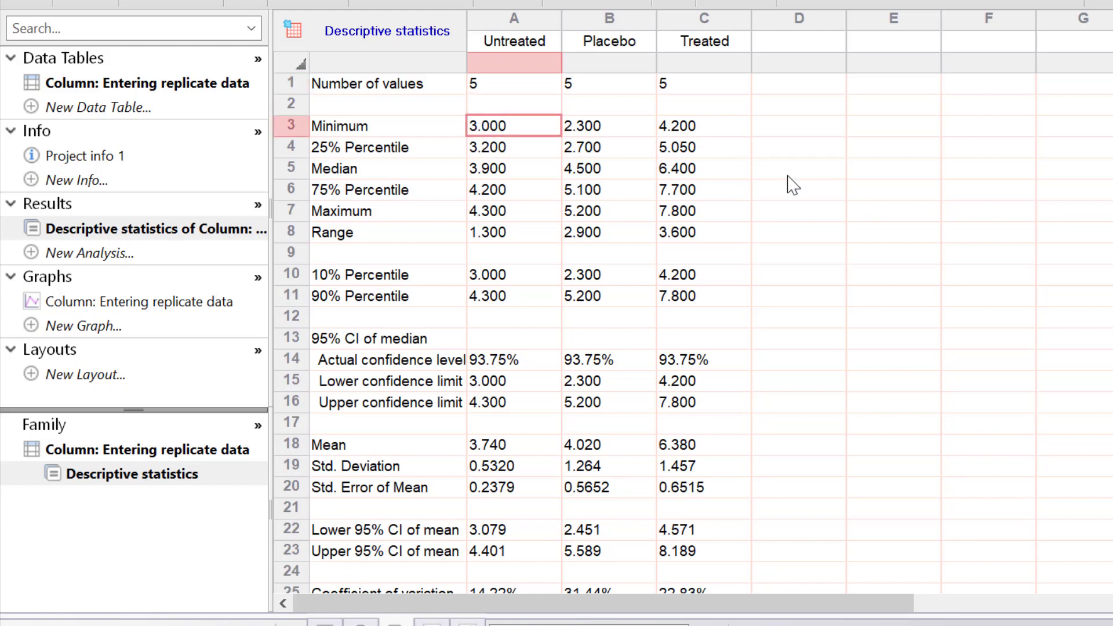
key("Down")
key("Down")
key("Down")
key("Down")
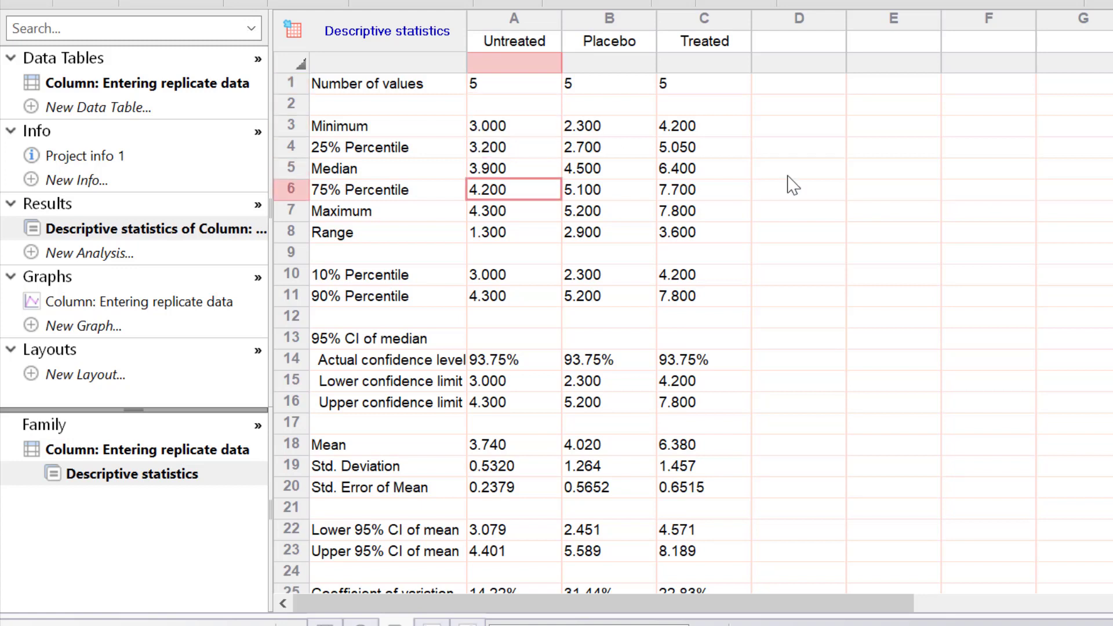
key("Up")
key("Up")
key("Down")
key("Down")
key("Down")
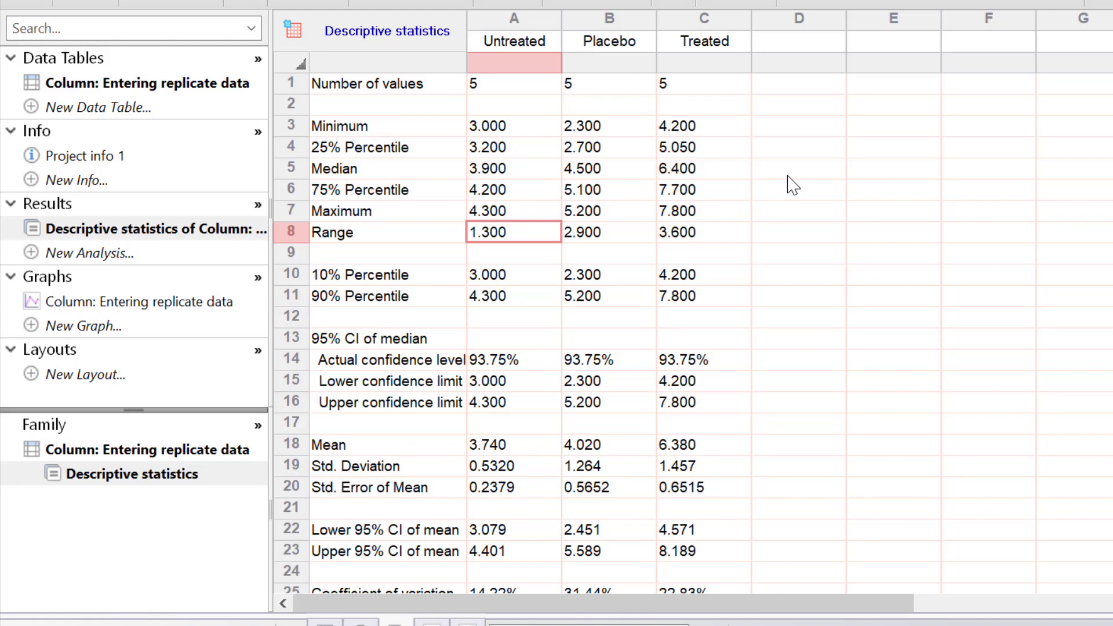
key("Up")
key("Up")
key("Up")
key("Up")
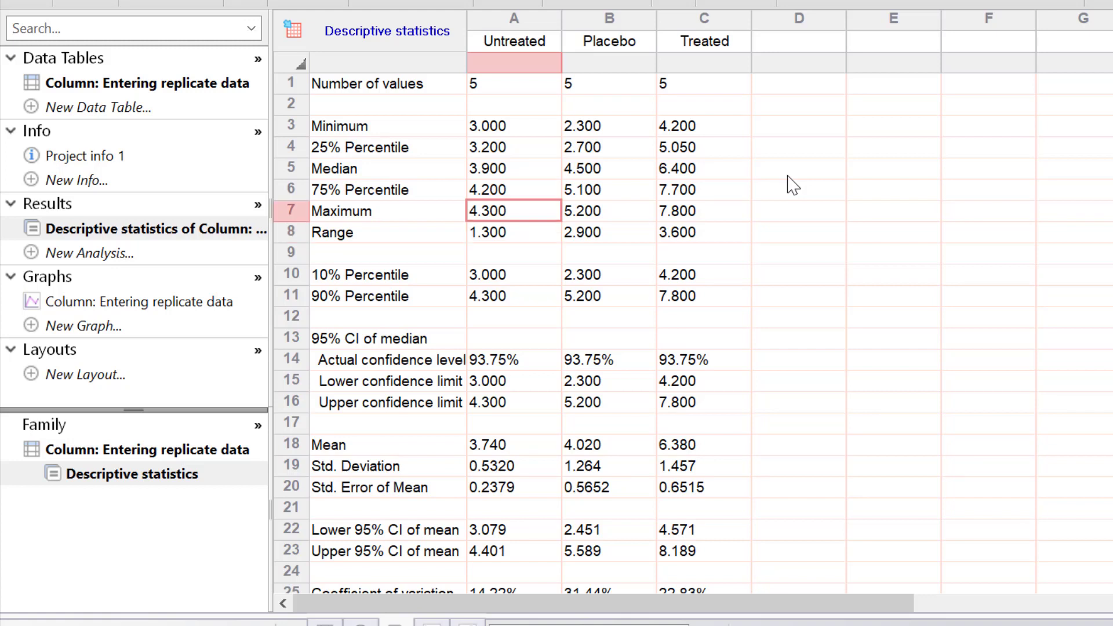
key("Down")
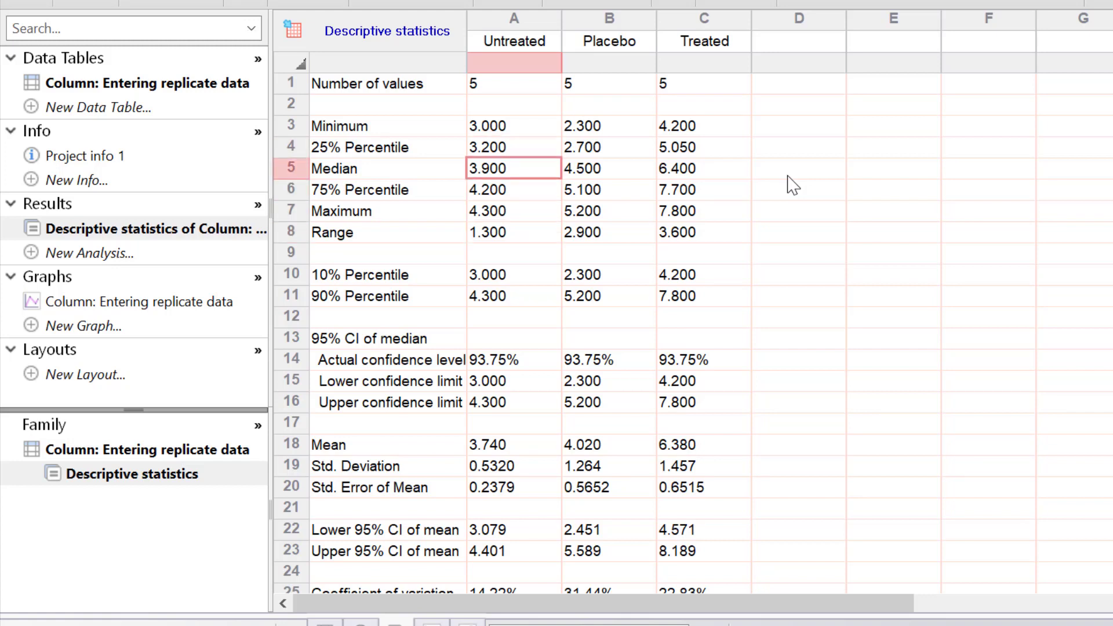
key("Down")
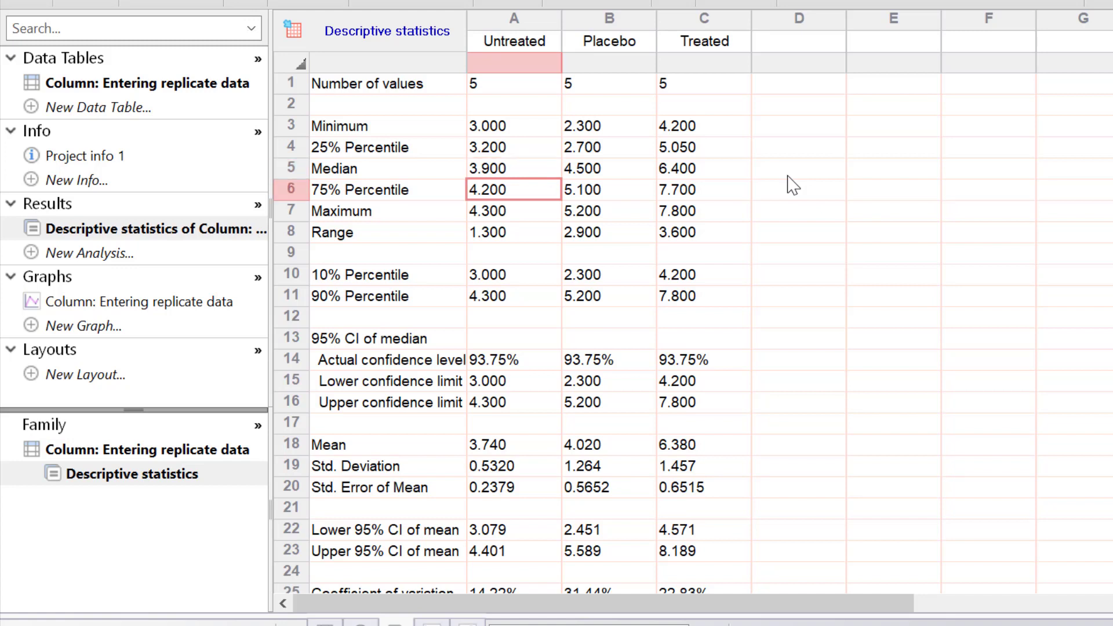
key("Up")
key("Up")
key("Up")
key("shift+Down")
key("shift+Down")
key("shift+Down")
key("shift+Down")
key("shift+Down")
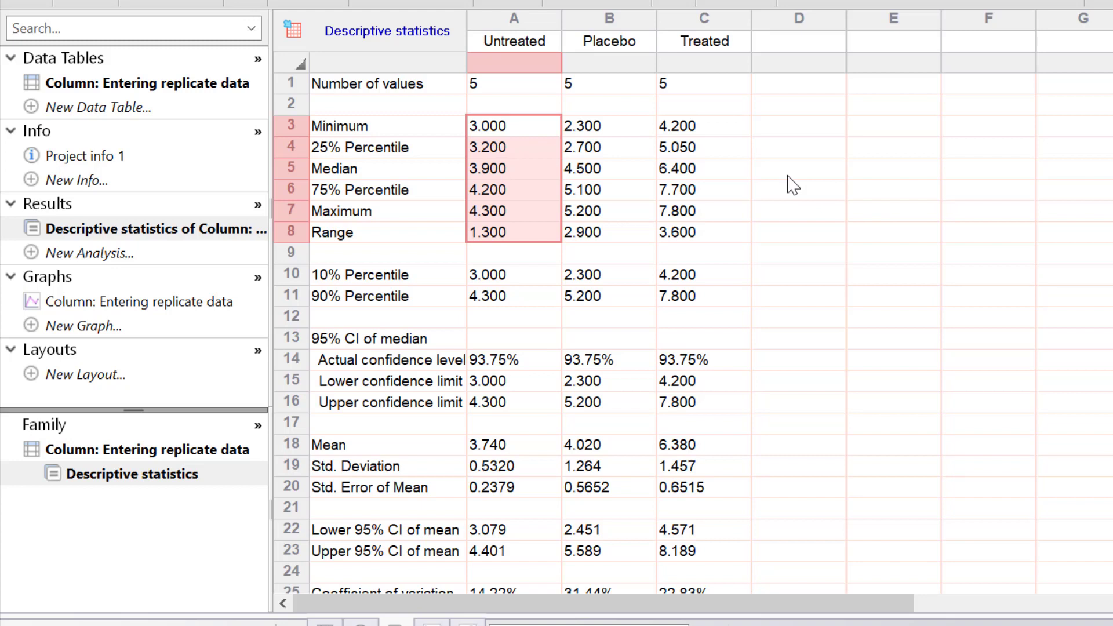
left_click(704, 103)
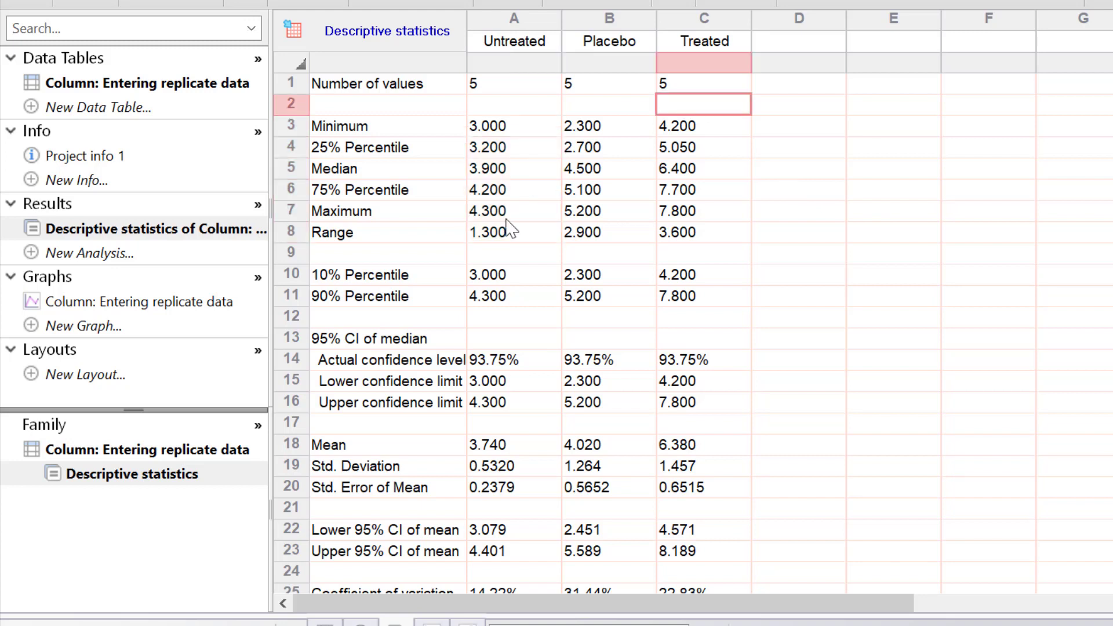
Step: Examine the Untreated group's 10% and 90% percentiles in the results table
left_click(497, 275)
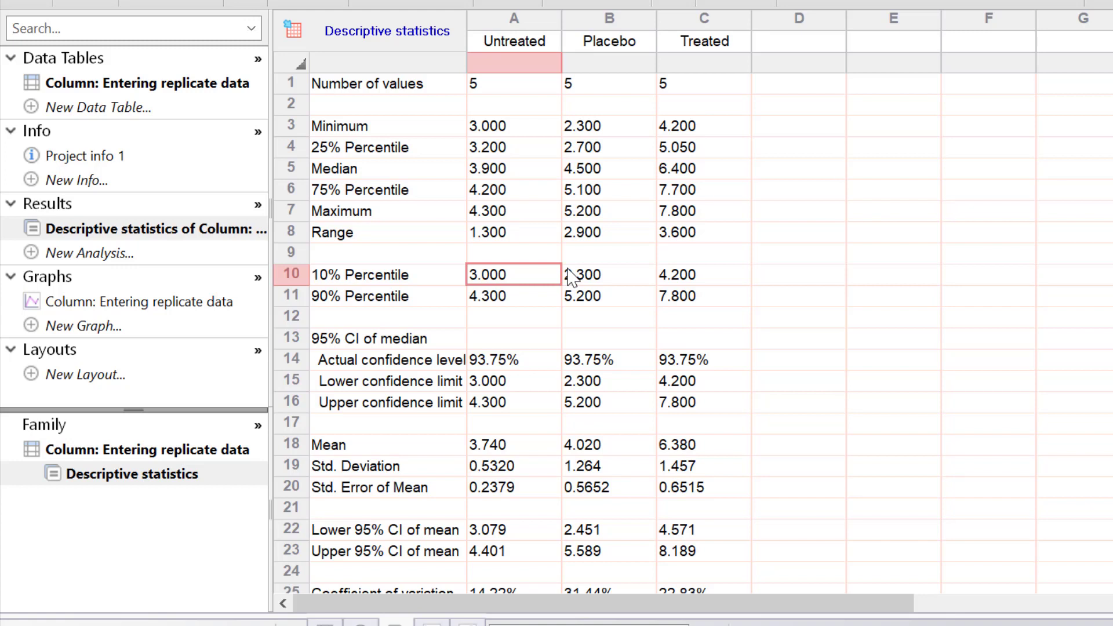
key("Down")
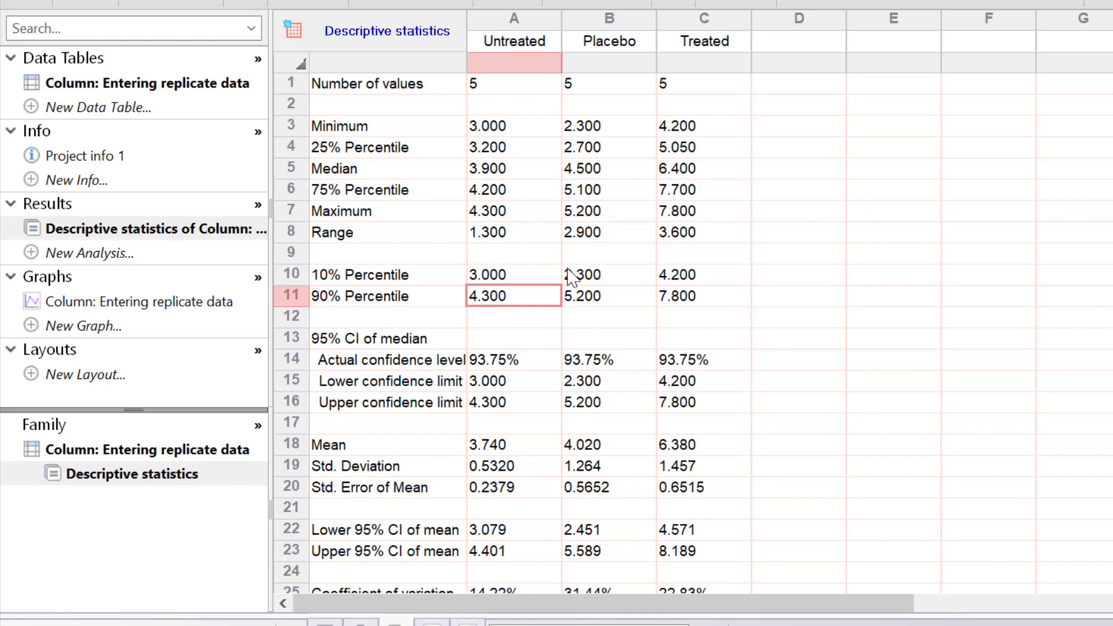
key("Up")
key("Down")
key("Down")
key("Down")
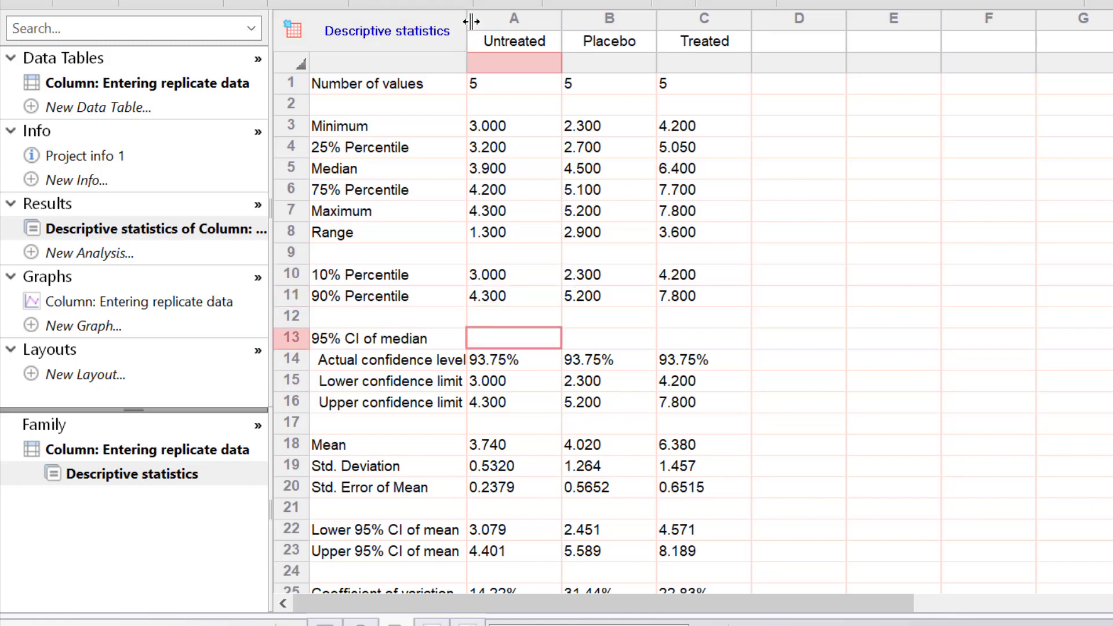
Step: Widen the results table's row-label column to show the full labels, and compare the median's confidence limits with the Untreated median
left_click_drag(471, 22, 505, 22)
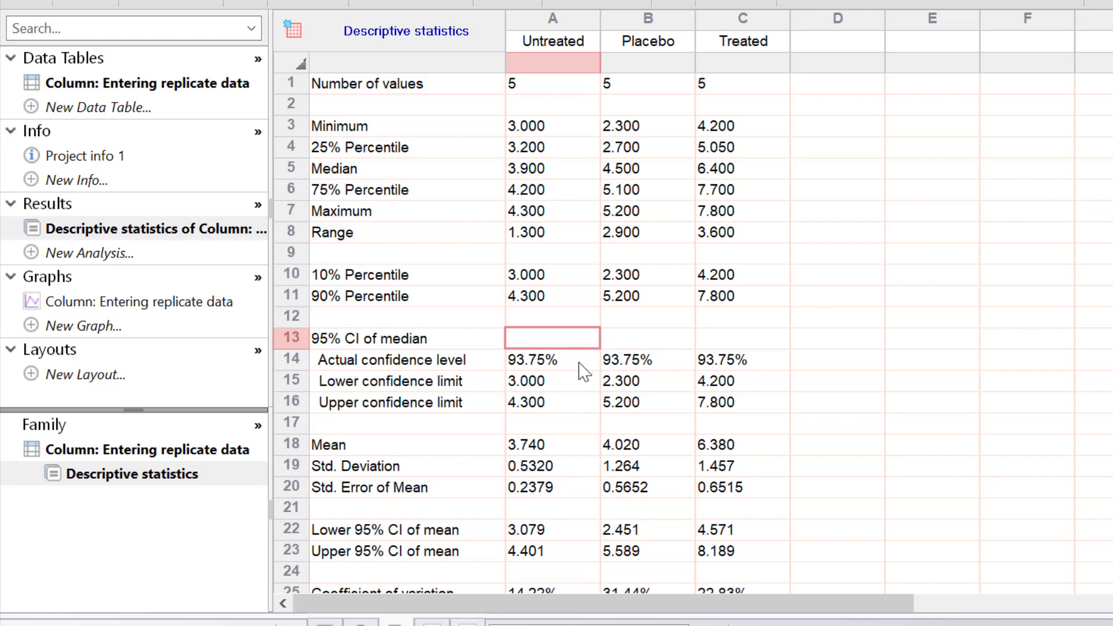
left_click(549, 384)
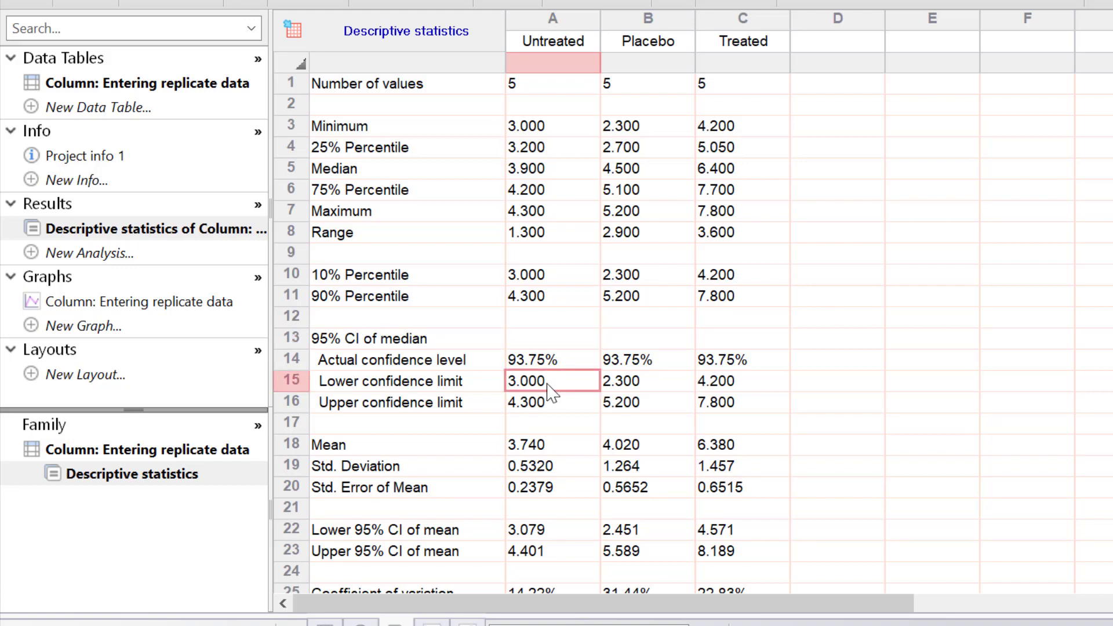
left_click(580, 406)
key("Up")
left_click(580, 169)
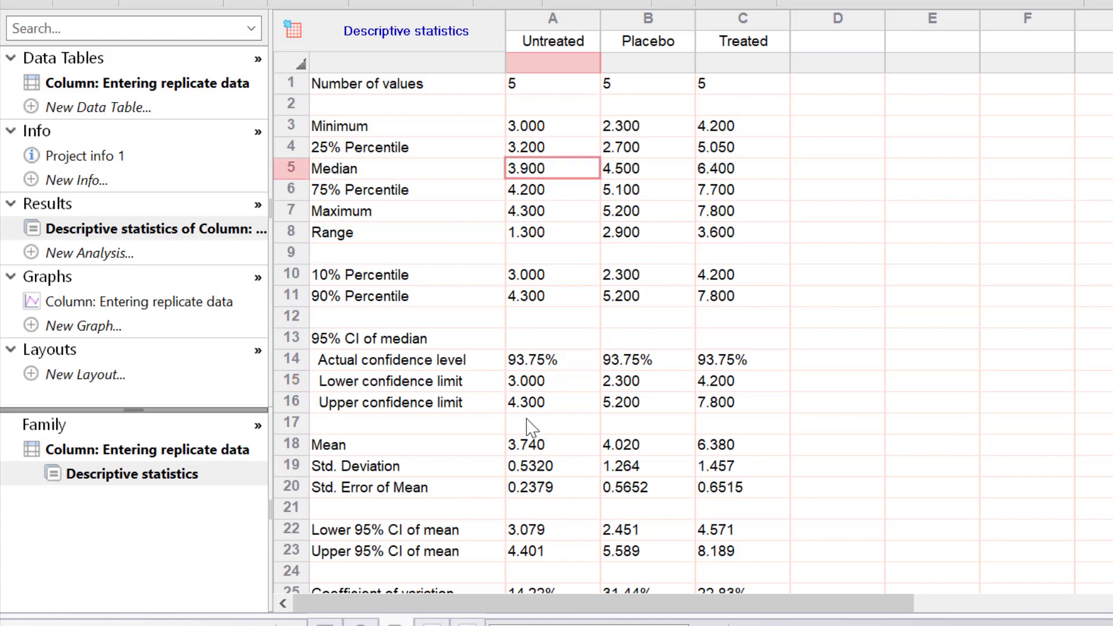
Step: Examine the mean, standard deviation and standard error of the mean across the three groups
left_click(563, 450)
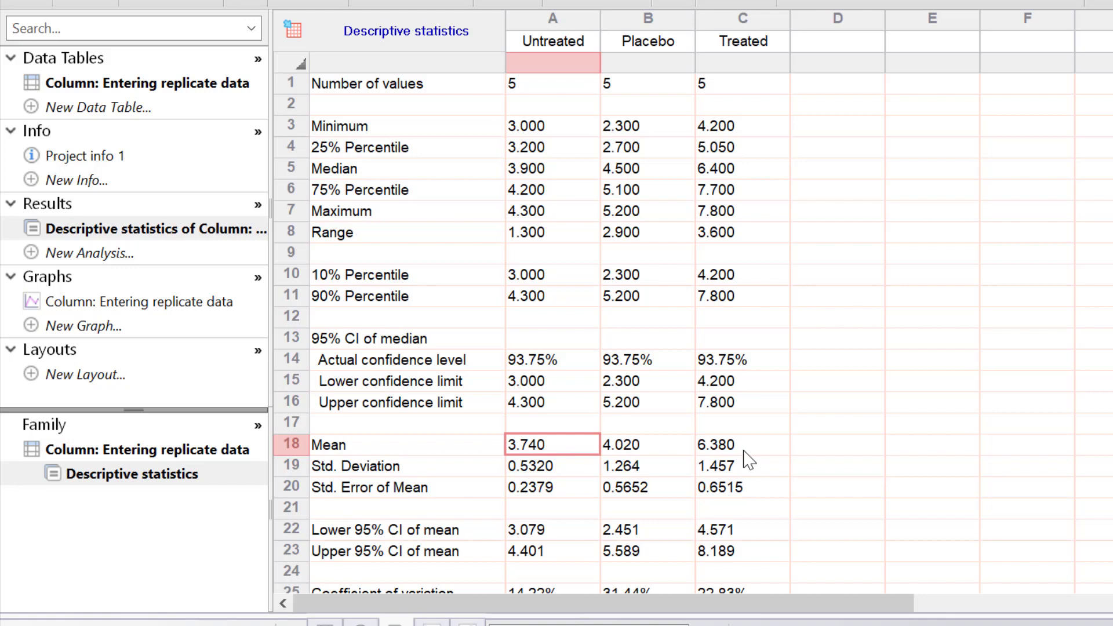
left_click(582, 470)
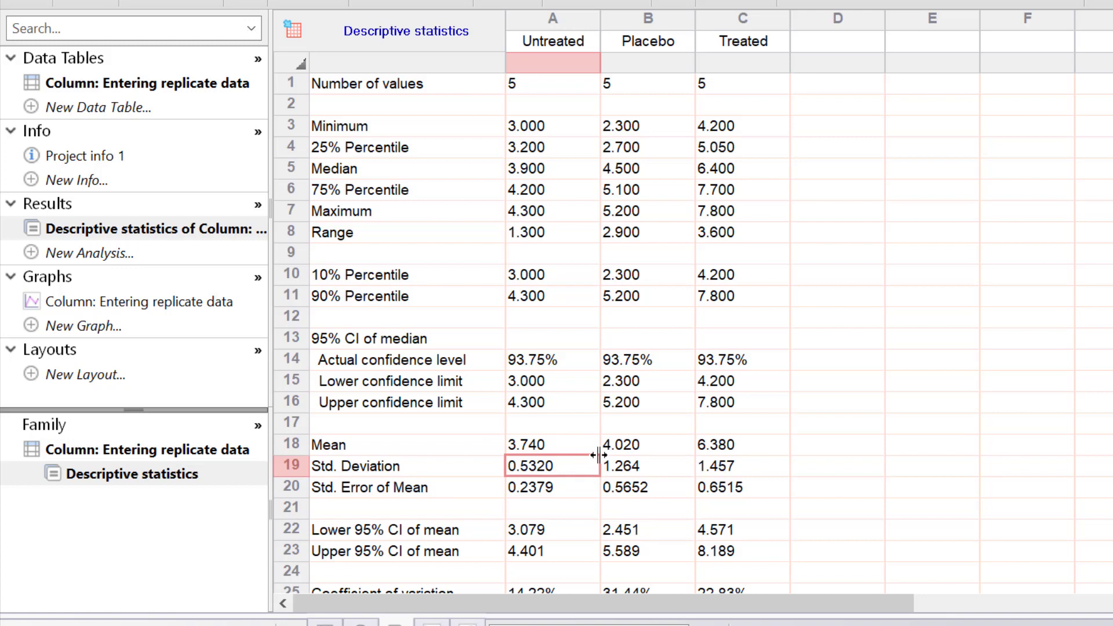
key("Right")
key("Right")
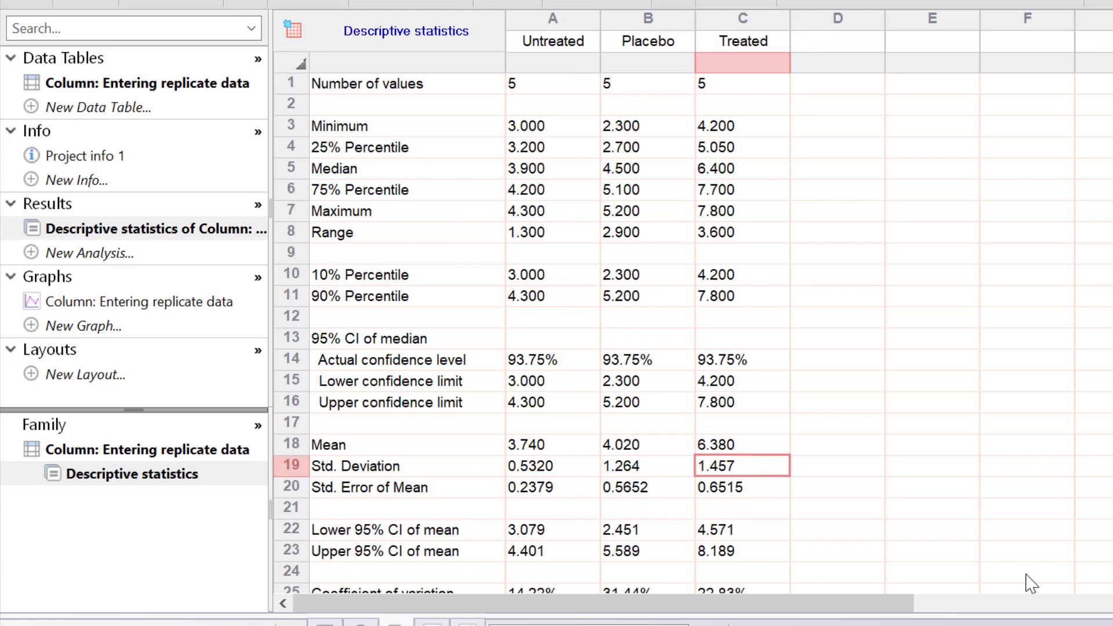
key("Down")
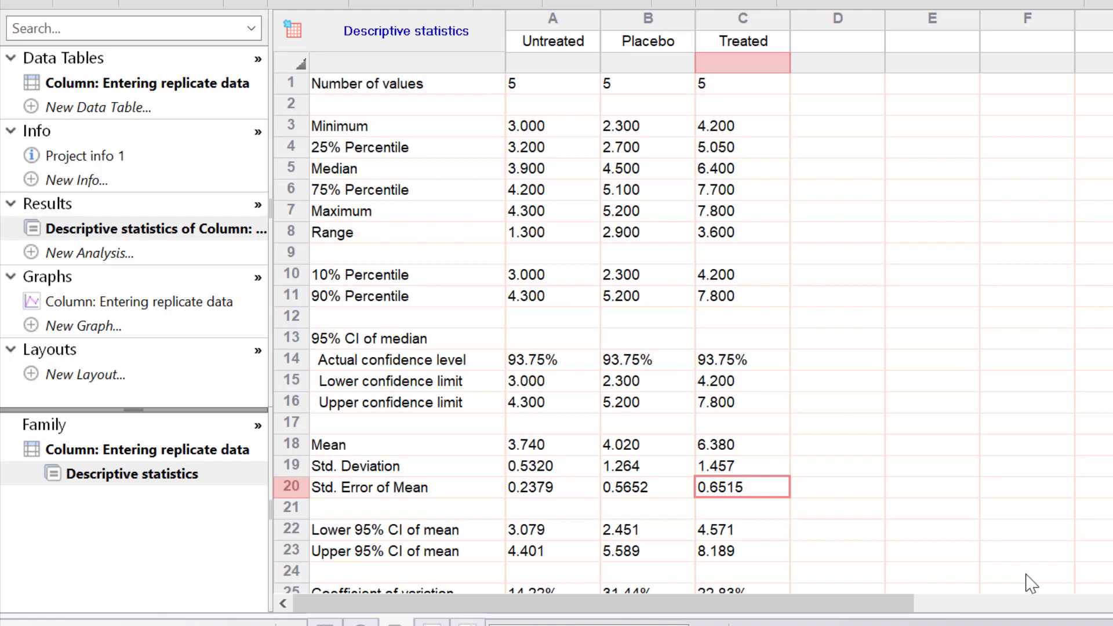
Step: Examine the Untreated group's lower and upper 95% confidence limits of the mean against its mean
key("Down")
key("Down")
key("Left")
key("Left")
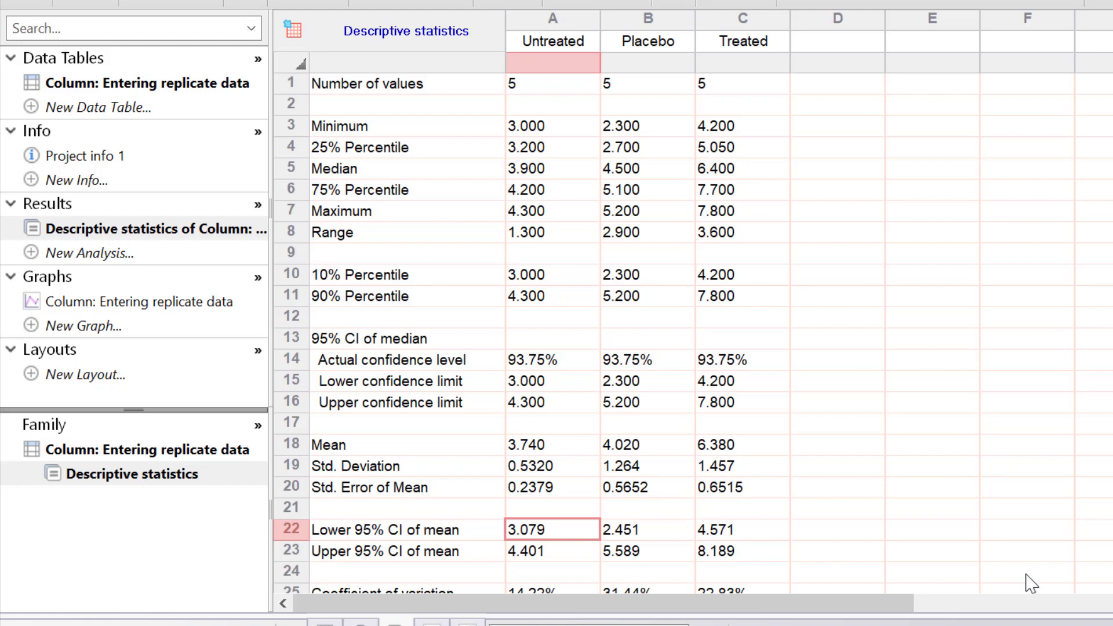
key("Down")
key("Up")
key("Down")
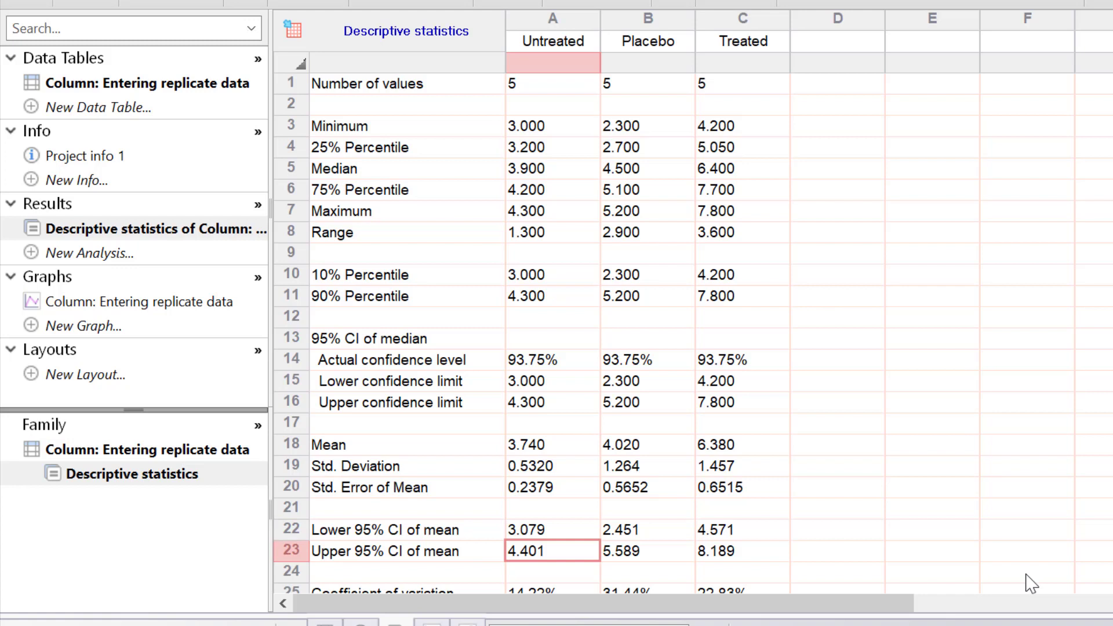
left_click(558, 448)
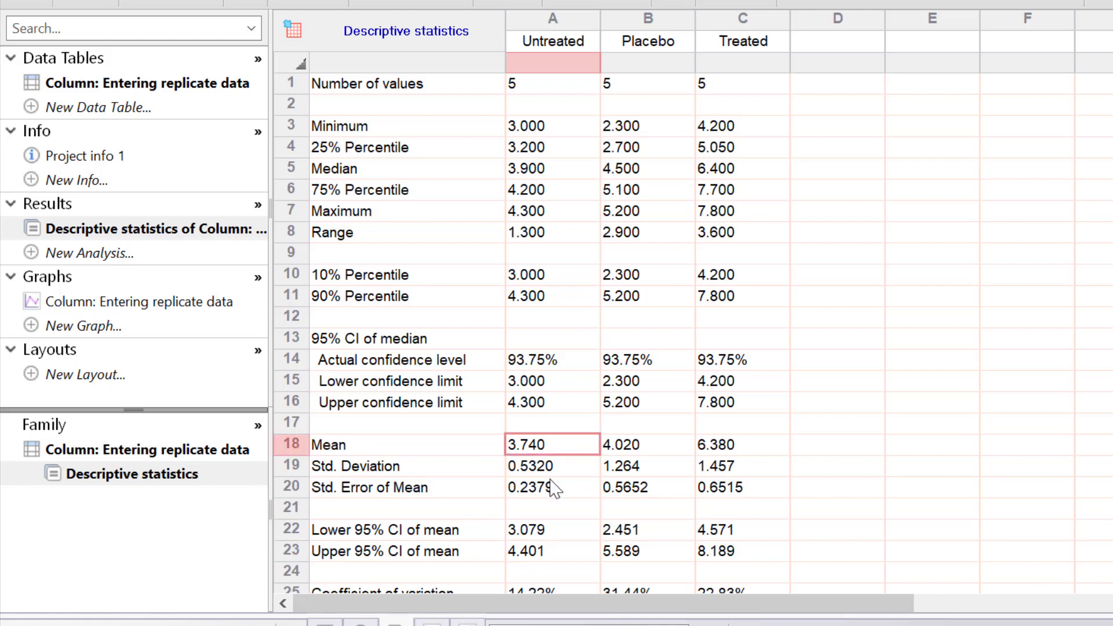
Step: Examine the Untreated group's 95% confidence limits of the mean, and compare the coefficient of variation of Untreated and Placebo
left_click_drag(580, 534, 583, 551)
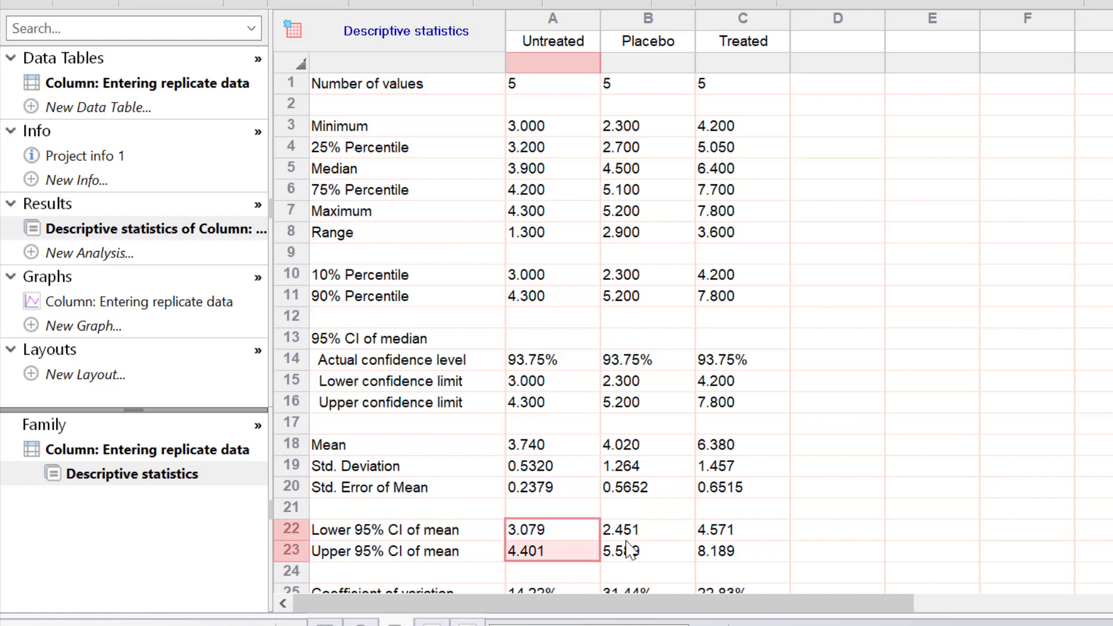
scroll(629, 545, "down", 6)
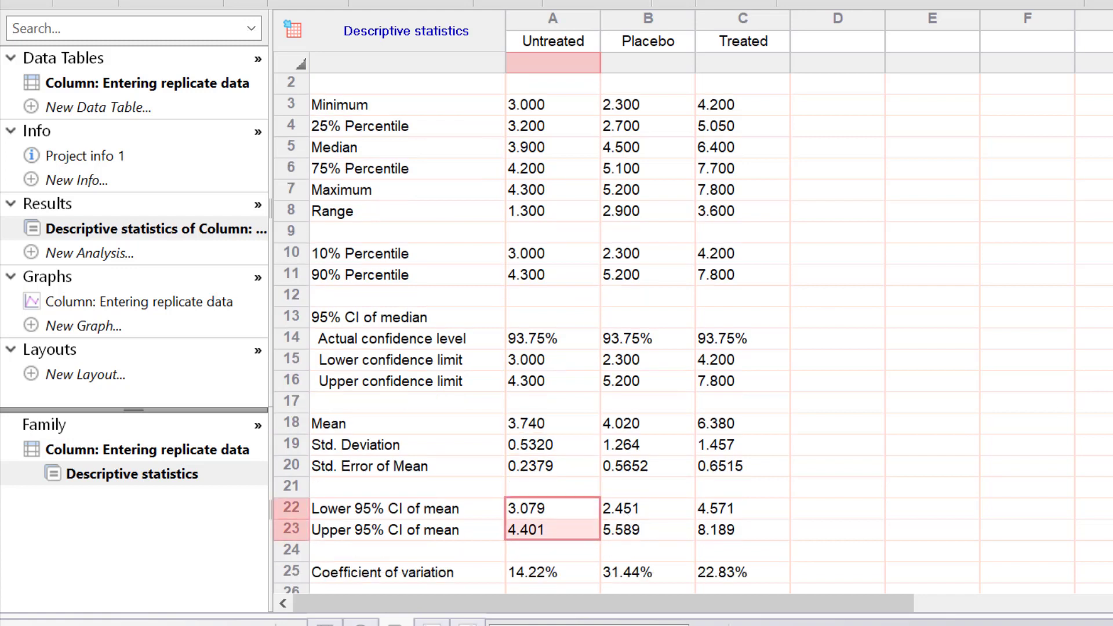
scroll(510, 336, "down", 2)
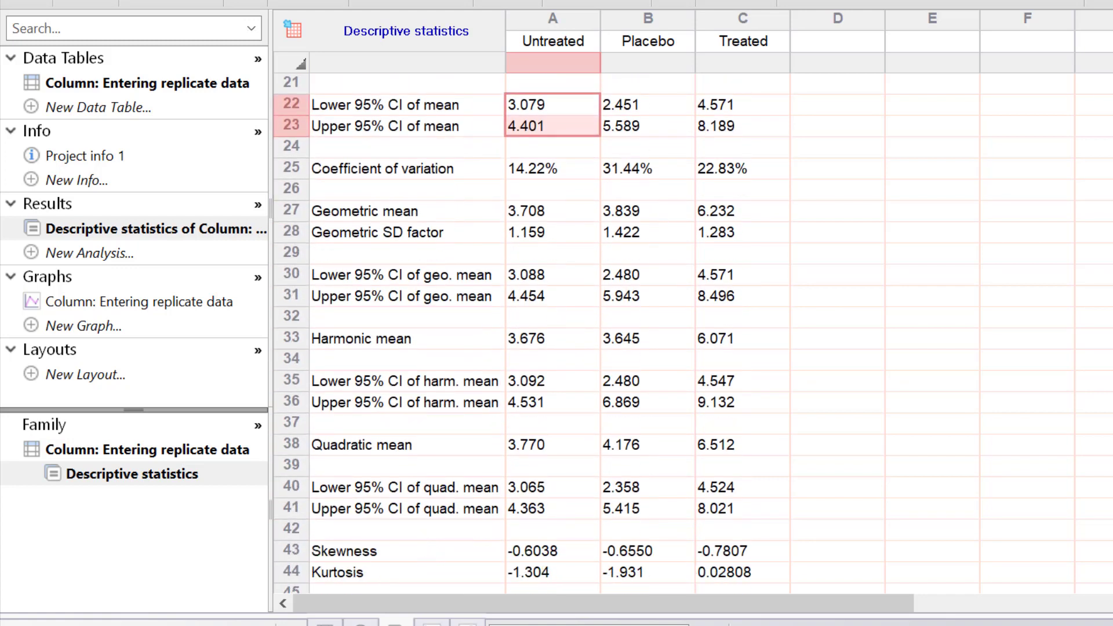
scroll(629, 336, "down", 1)
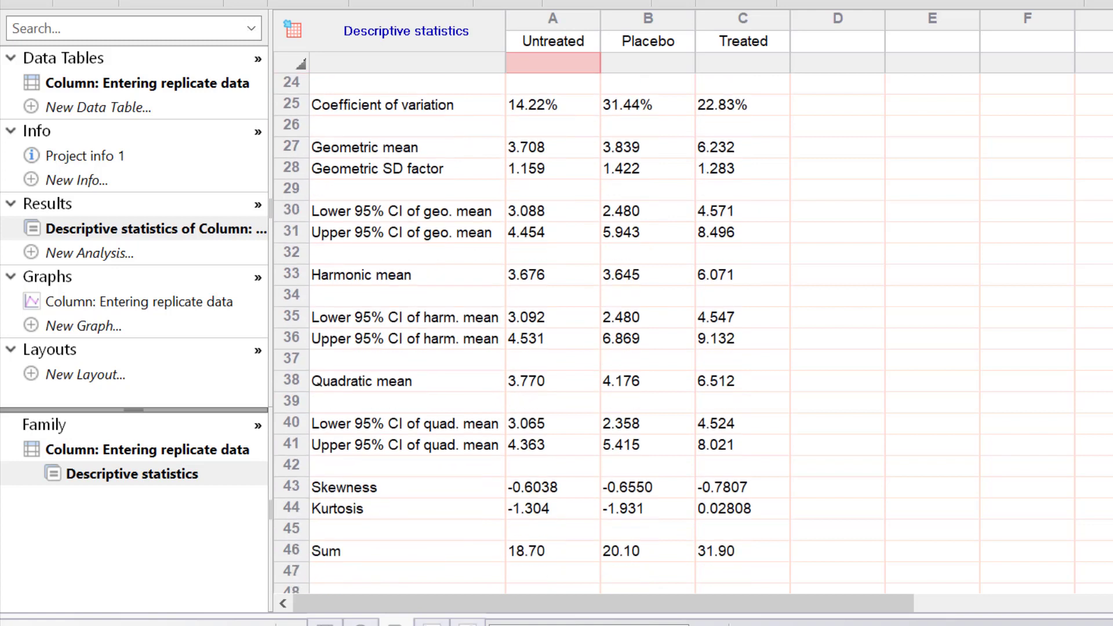
left_click(595, 115)
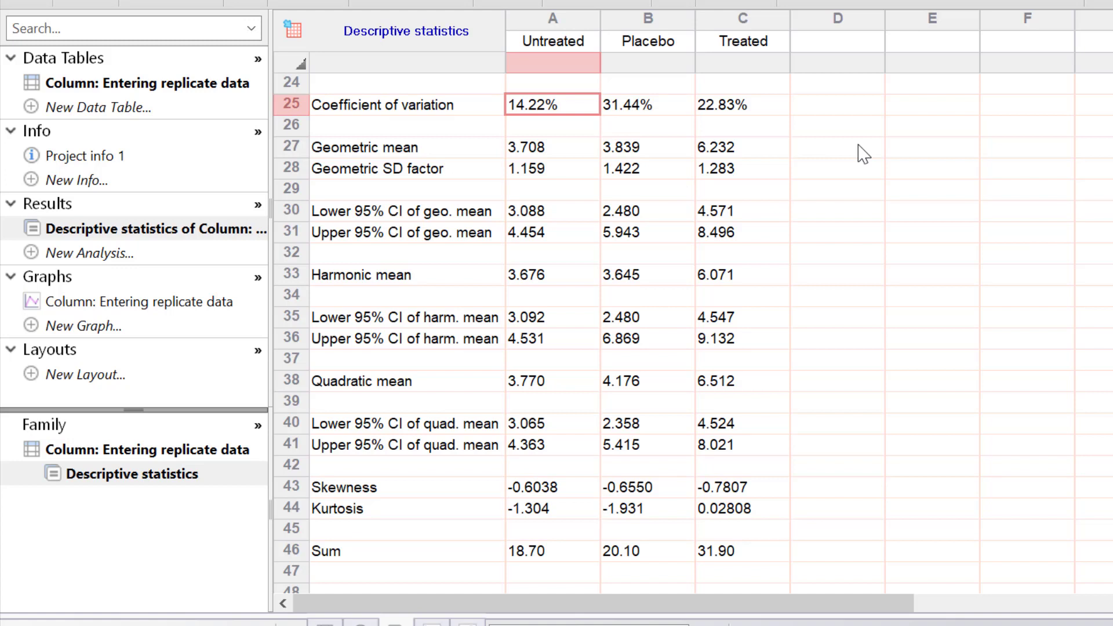
key("Right")
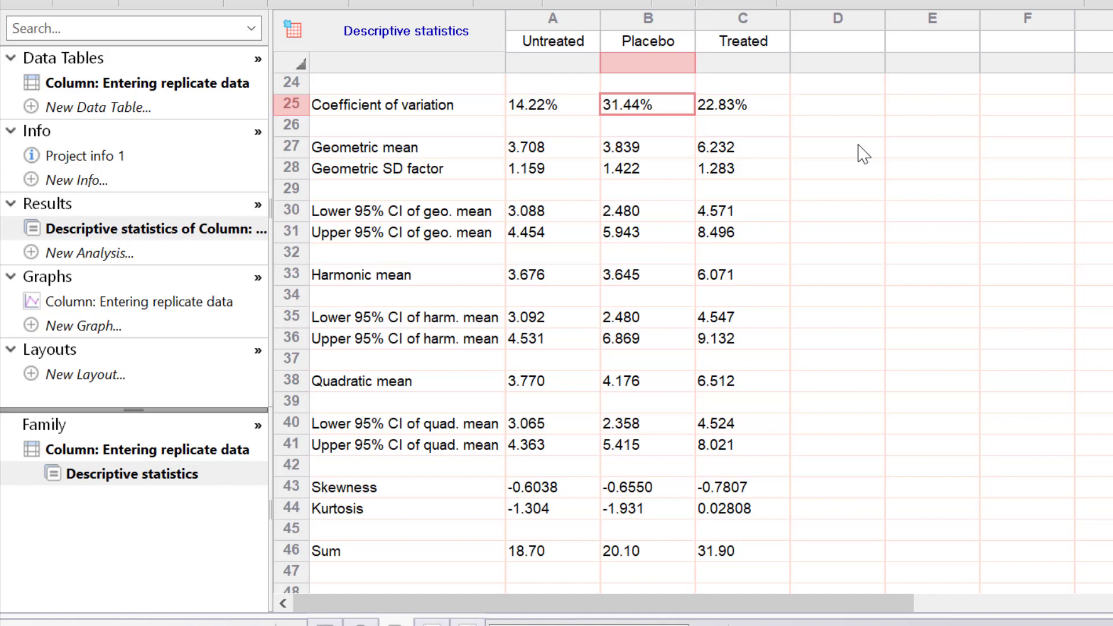
Step: Examine the geometric mean and geometric SD factor across the groups, along with the geometric mean's 95% confidence limits
key("Down")
key("Down")
key("Left")
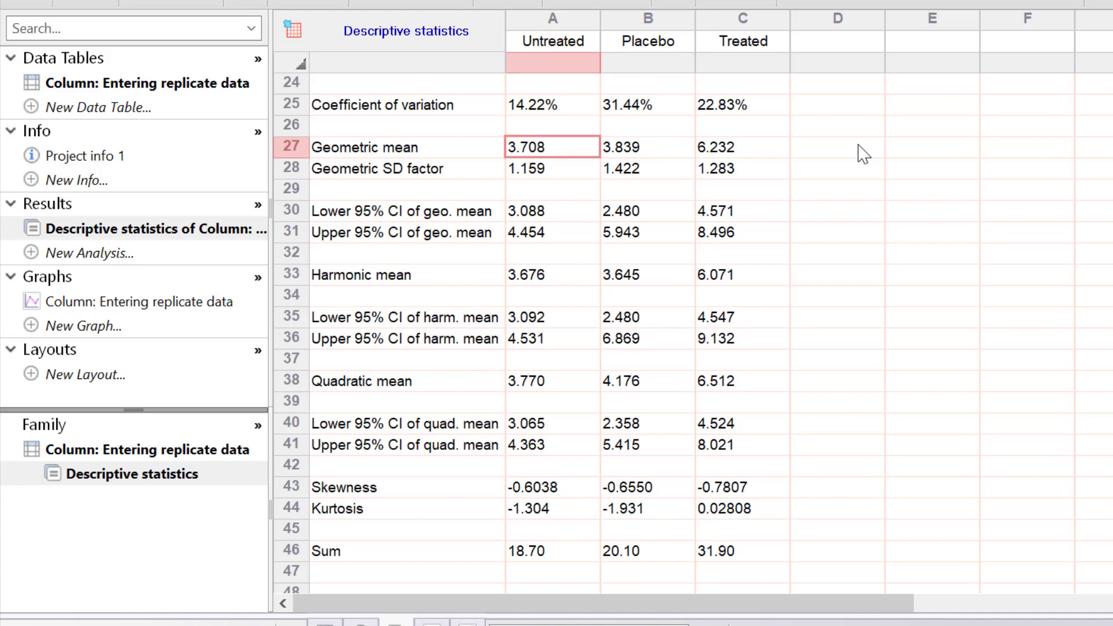
key("Right")
key("Right")
key("Down")
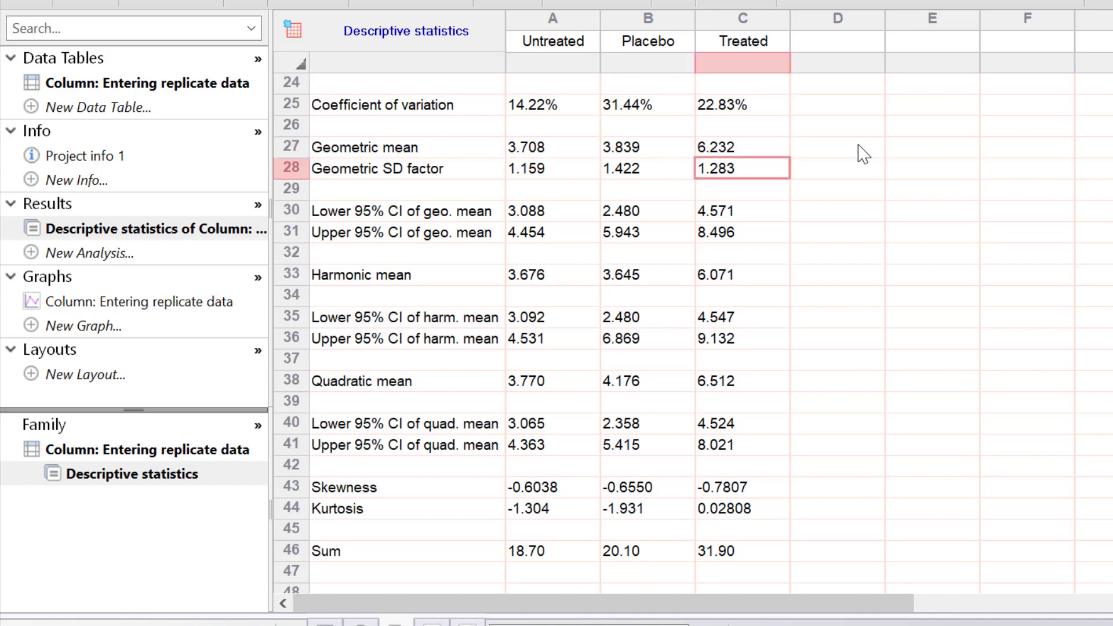
key("Down")
key("Down")
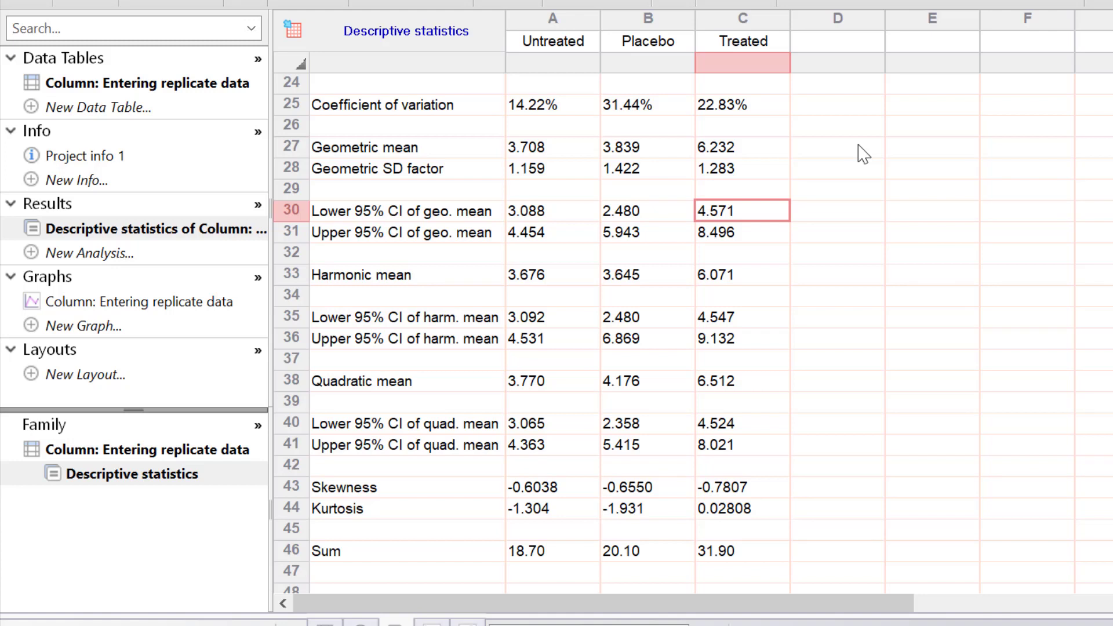
key("Down")
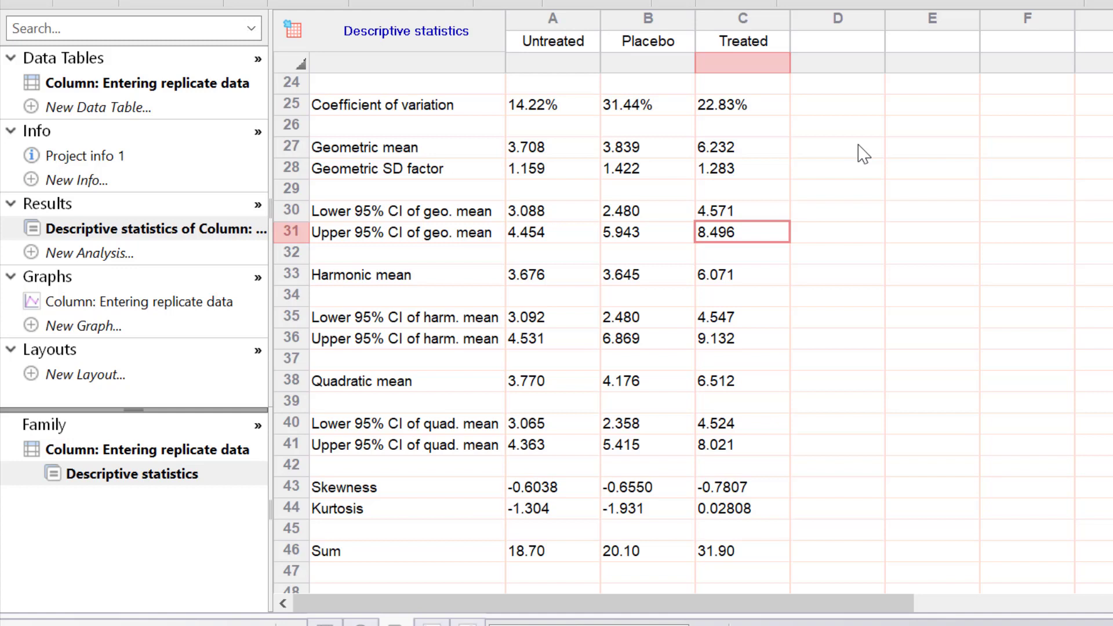
Step: Examine the harmonic and quadratic means together with their lower and upper 95% confidence limits
key("Down")
key("Down")
key("Down")
key("Down")
key("Down")
key("Down")
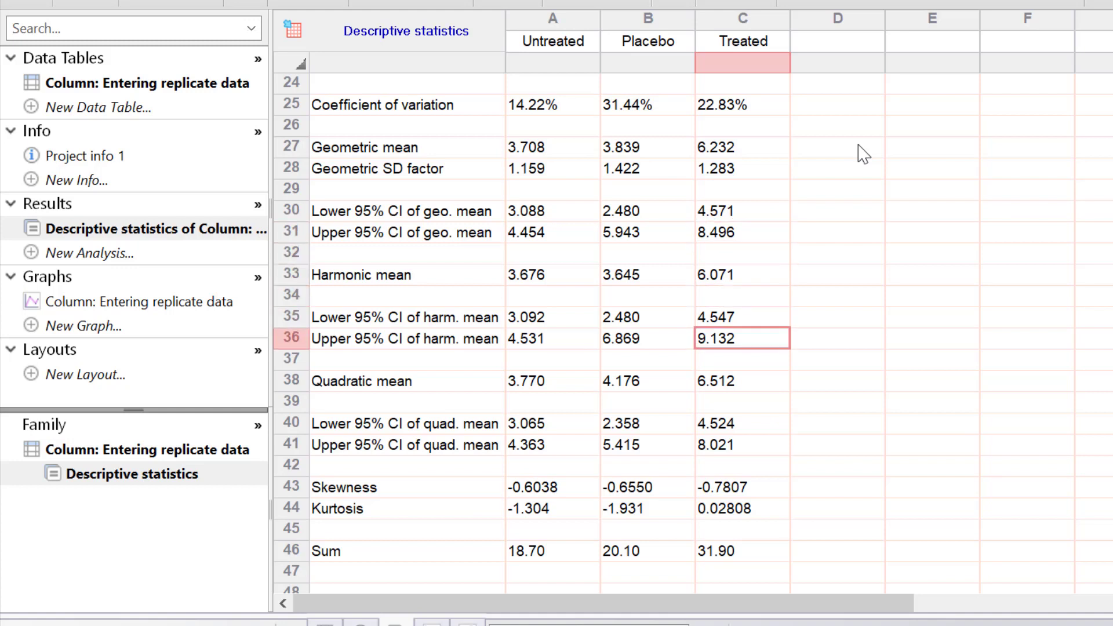
key("Down")
key("Down")
key("Down")
key("Down")
key("Down")
Step: Compare the skewness of the Untreated, Placebo and Treated groups
key("Down")
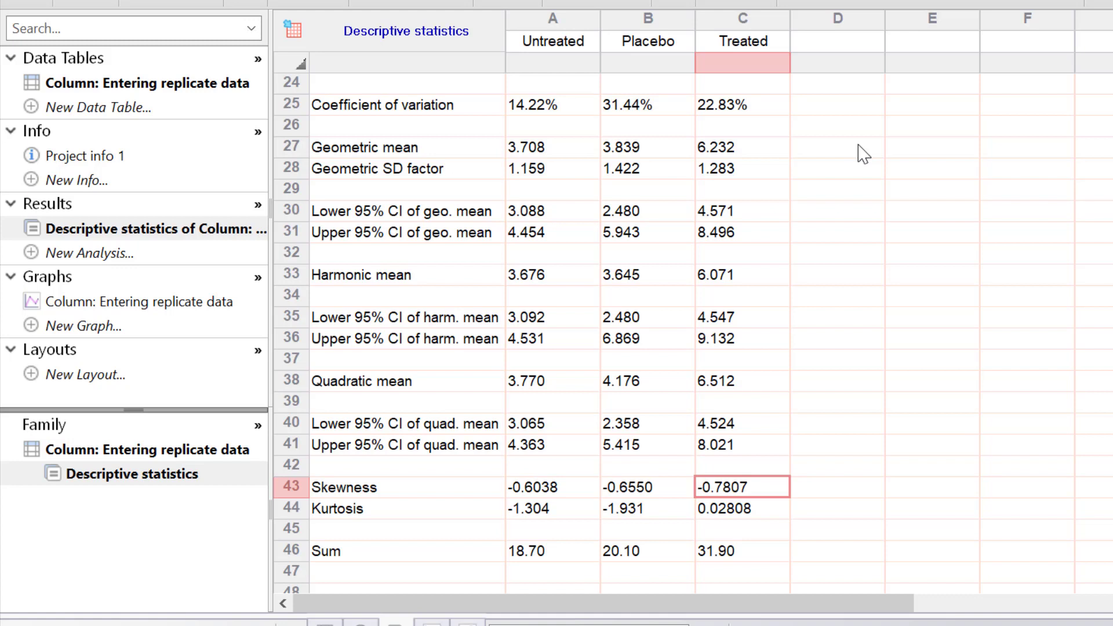
key("Left")
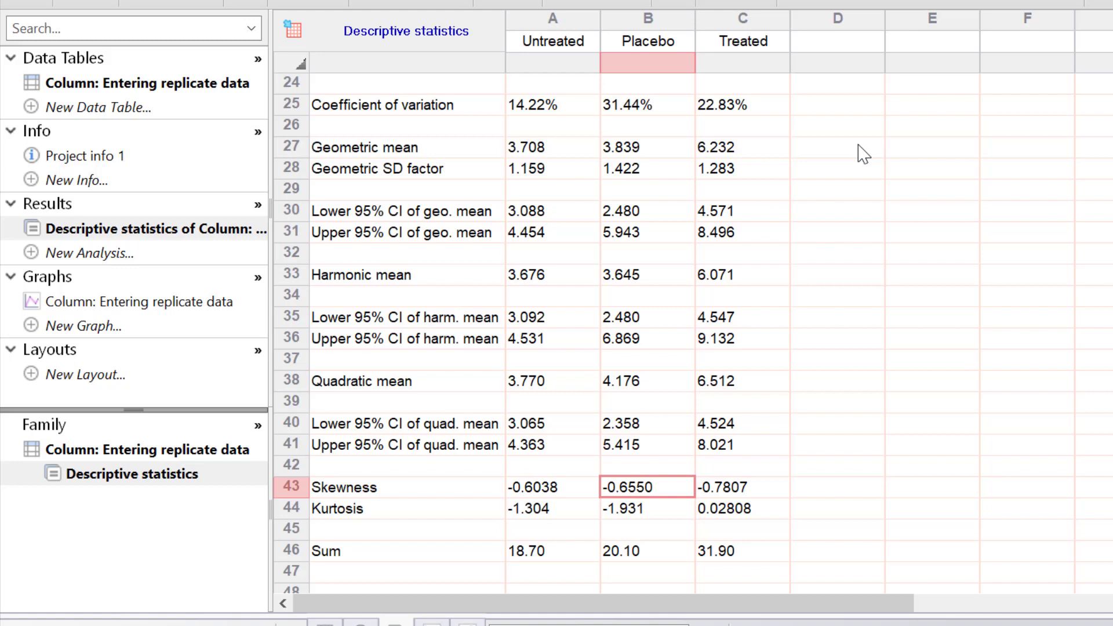
key("Left")
key("Right")
key("Right")
key("Left")
key("Left")
key("Right")
key("Right")
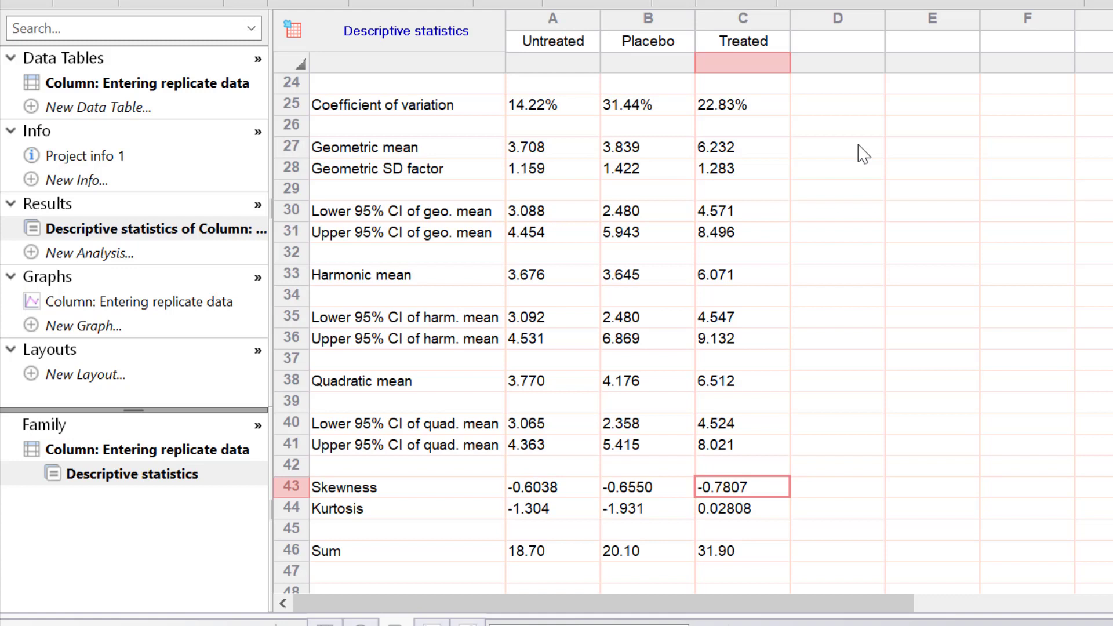
key("Left")
key("Left")
key("Right")
key("Right")
Step: Compare the kurtosis of the three groups, and examine their column sums
key("Down")
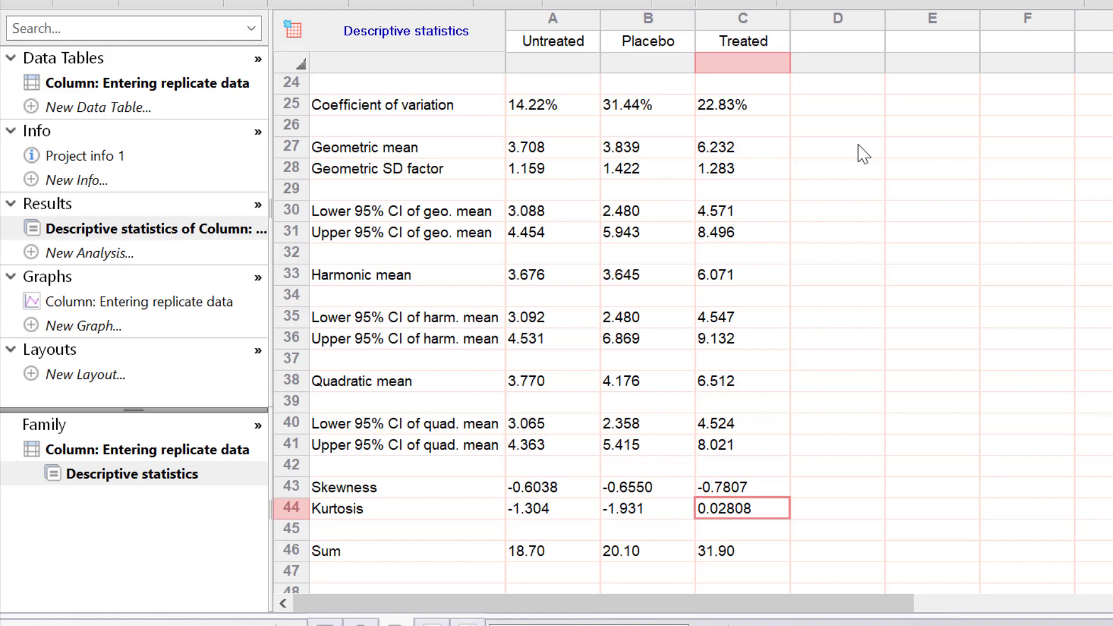
key("Left")
key("Left")
key("Right")
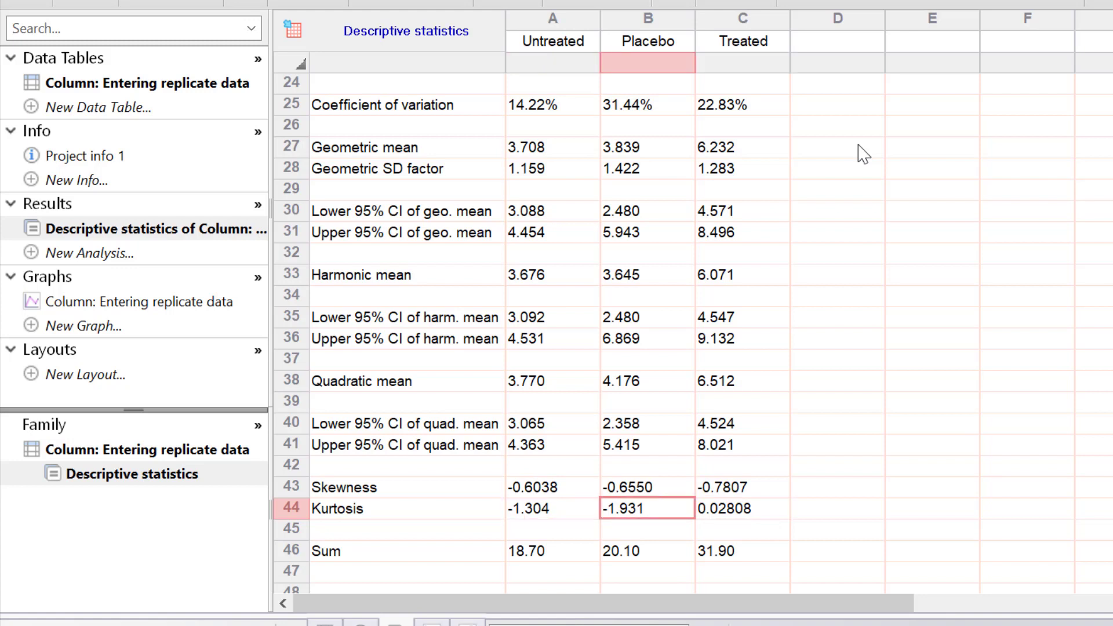
key("Right")
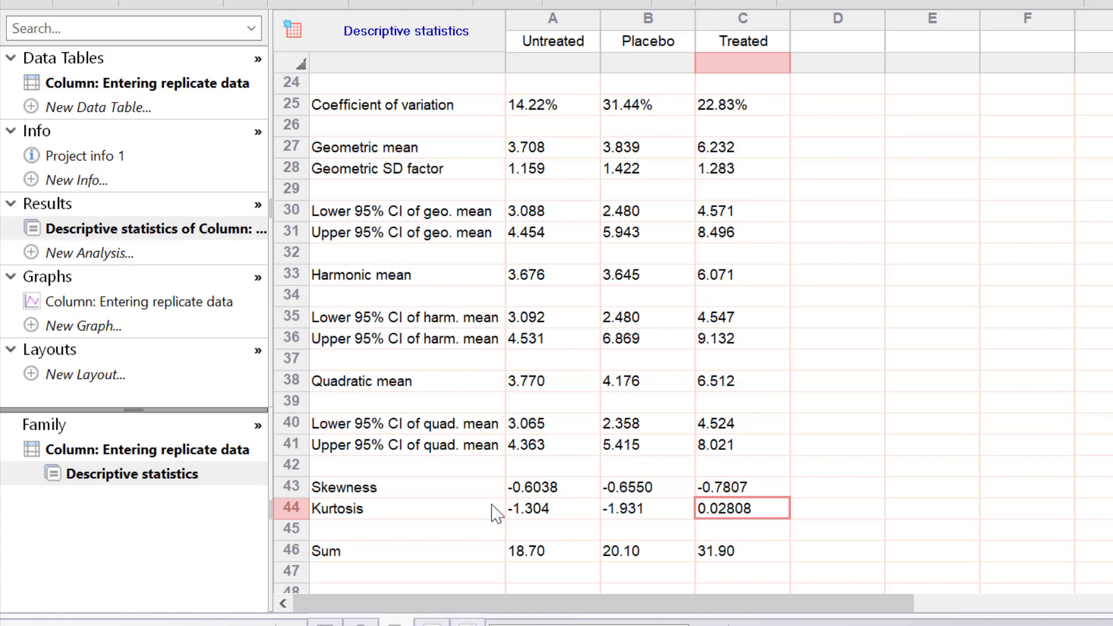
left_click_drag(560, 558, 701, 557)
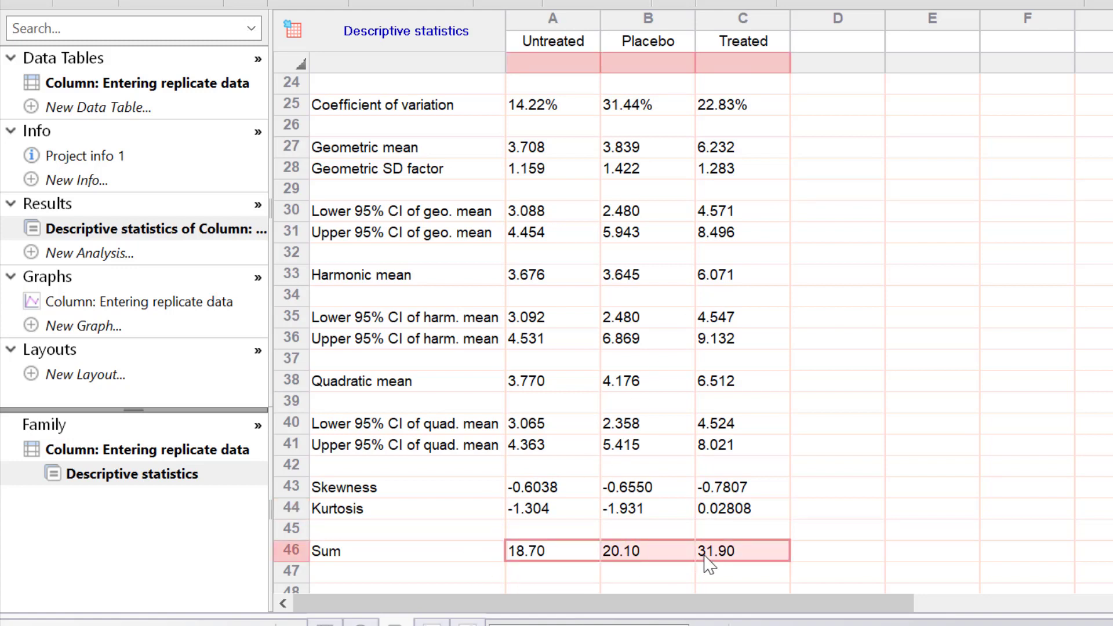
left_click(877, 579)
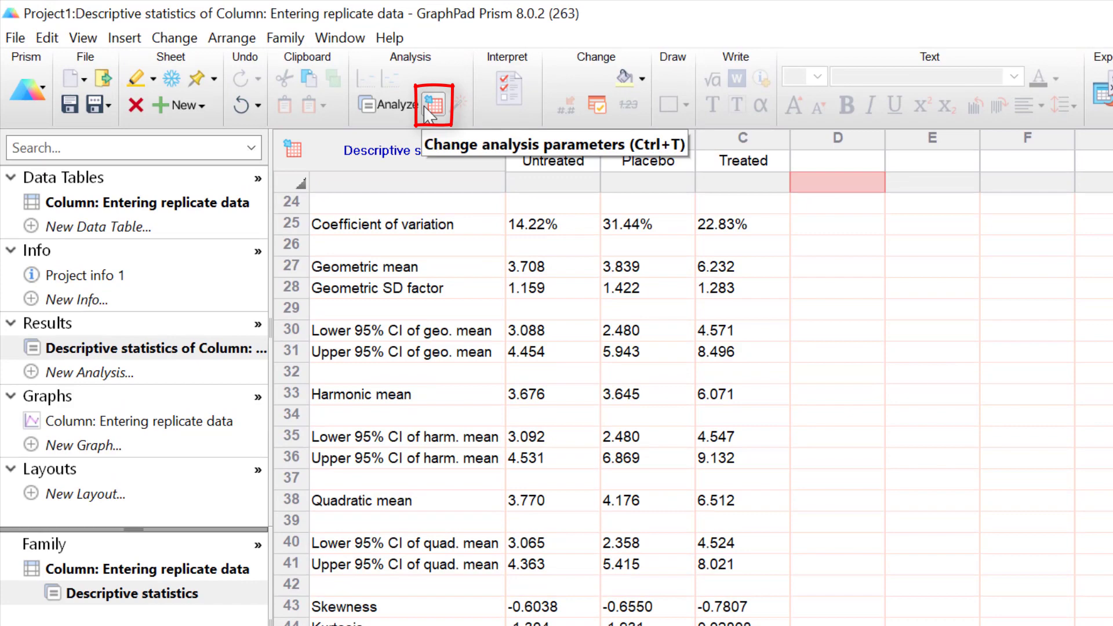
Step: Change the descriptive statistics parameters to exclude quartiles, column sum, harmonic mean and CI of the mean, and review the updated results
left_click(428, 112)
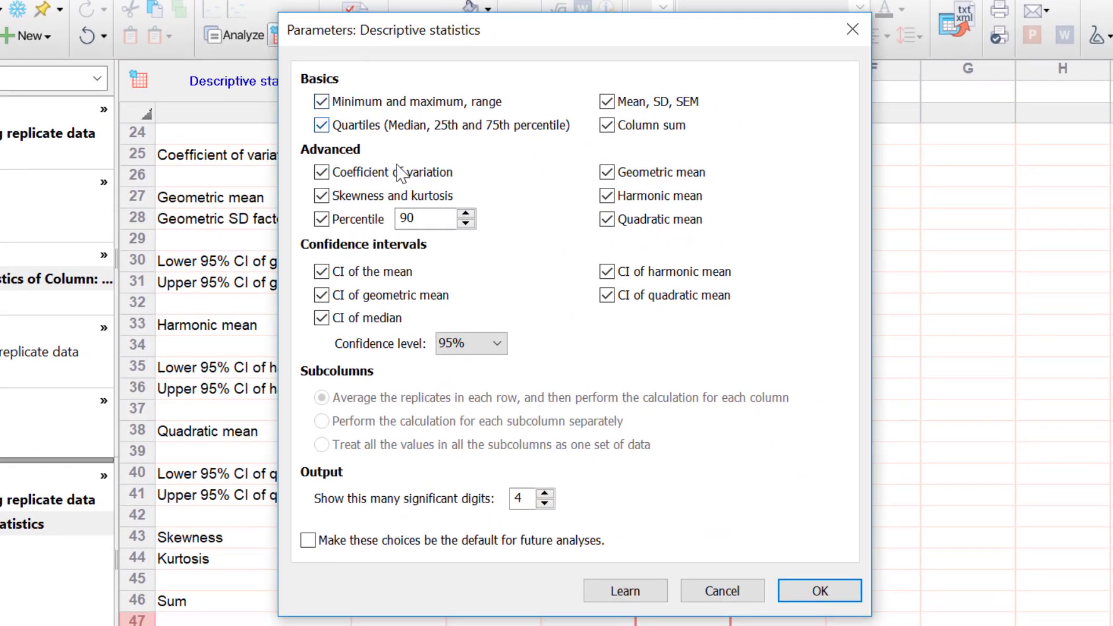
left_click(606, 196)
left_click(322, 125)
left_click(607, 126)
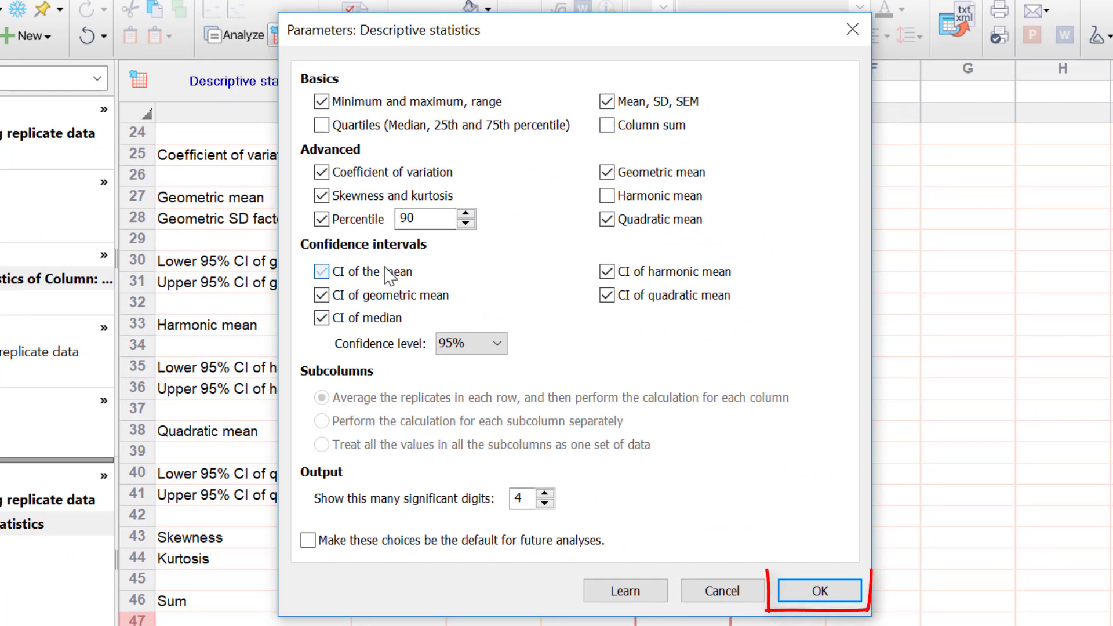
left_click(785, 591)
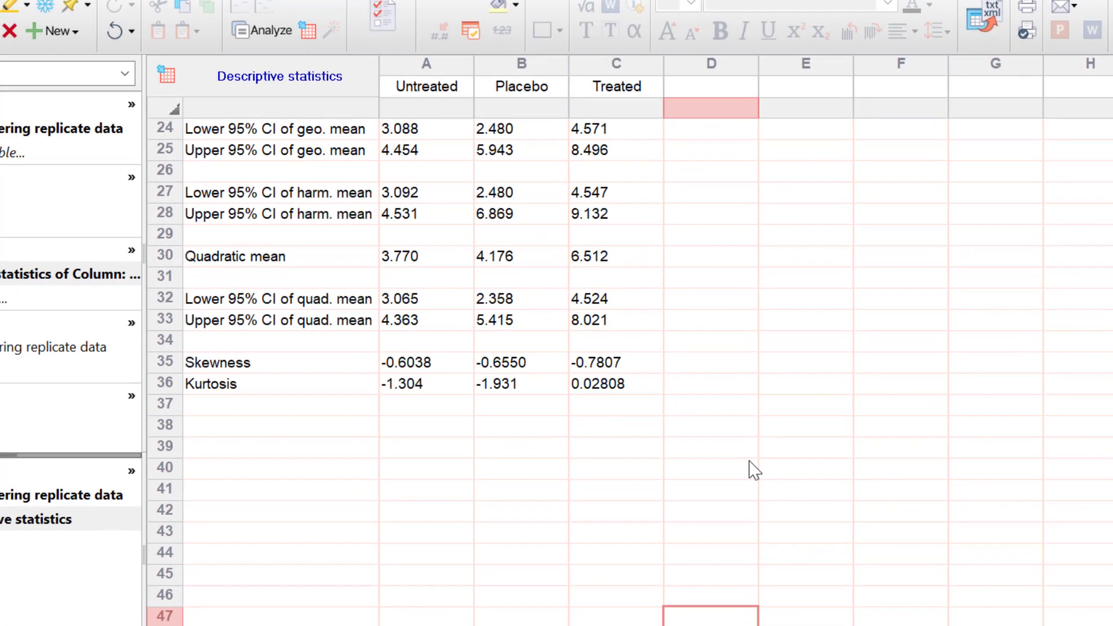
scroll(748, 469, "up", 8)
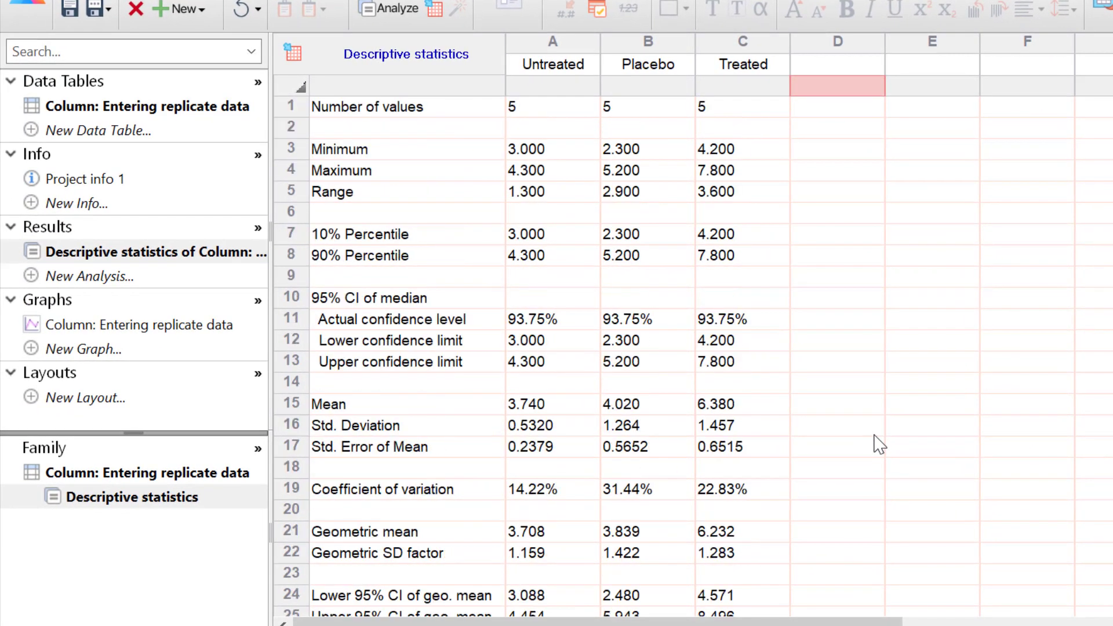
scroll(880, 444, "down", 6)
scroll(879, 444, "up", 6)
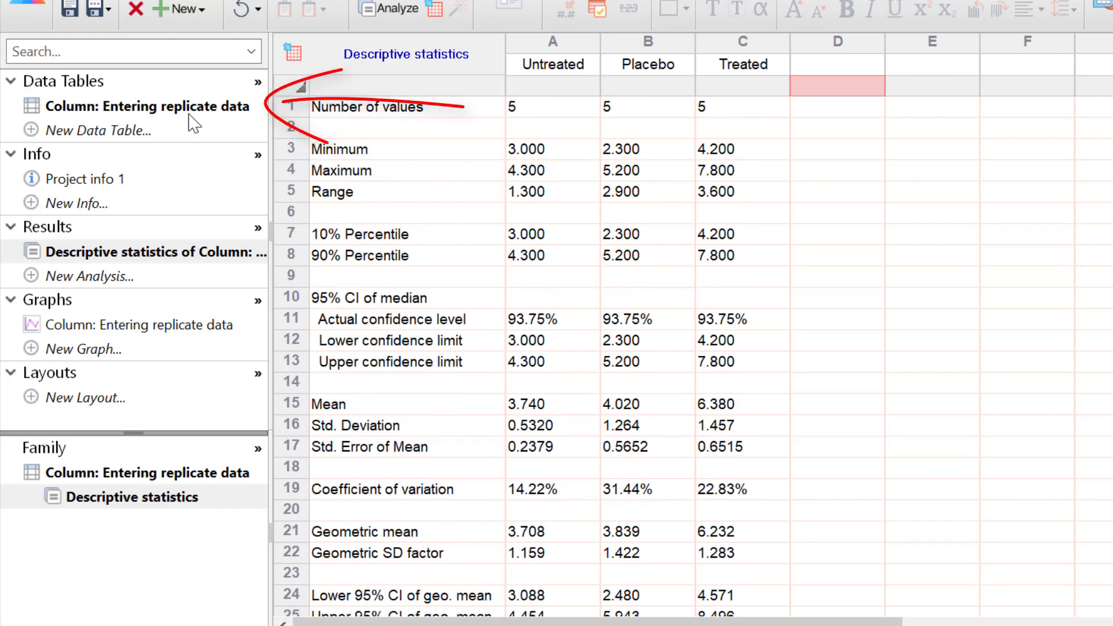
Step: In the replicate data table, delete the row 3 values of Untreated and Placebo and the row 2 values of Placebo and Treated
left_click(229, 110)
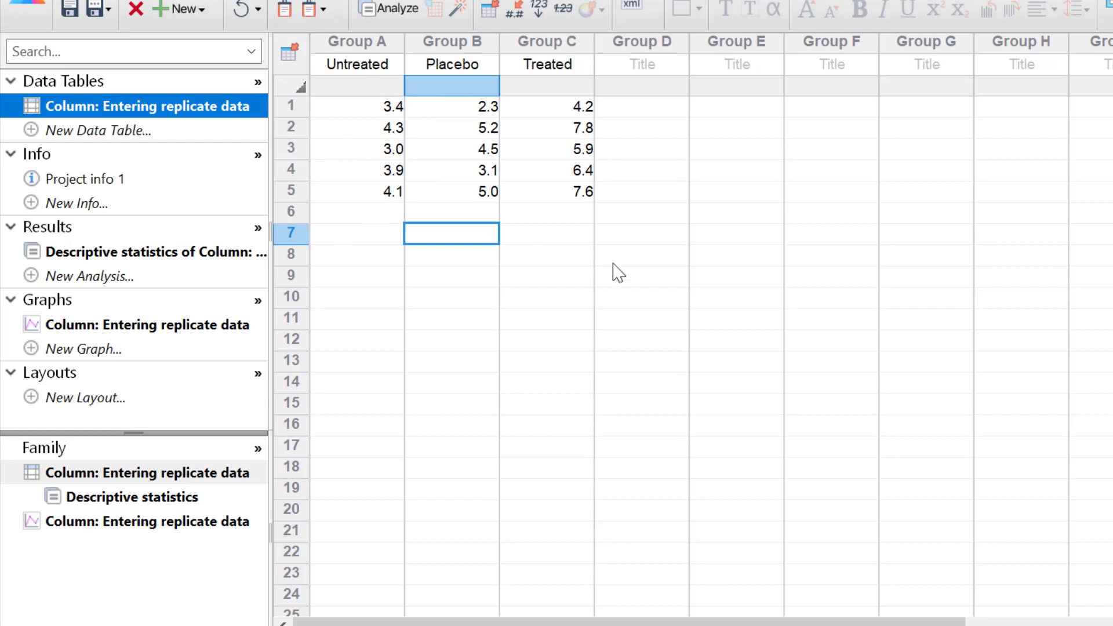
left_click(392, 151)
key("BackSpace")
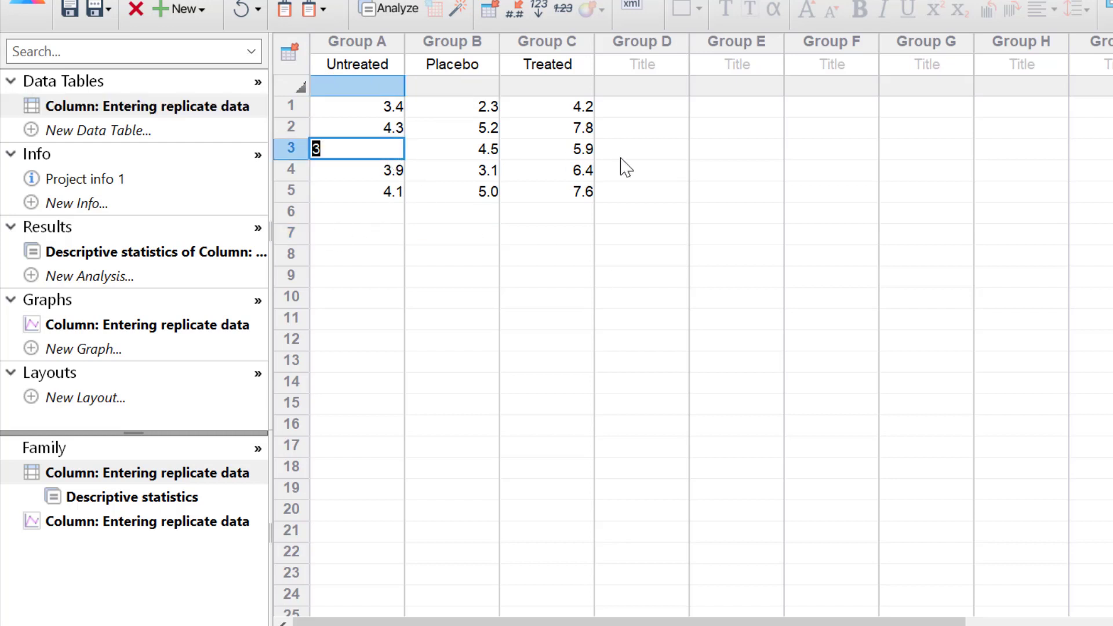
key("Right")
key("BackSpace")
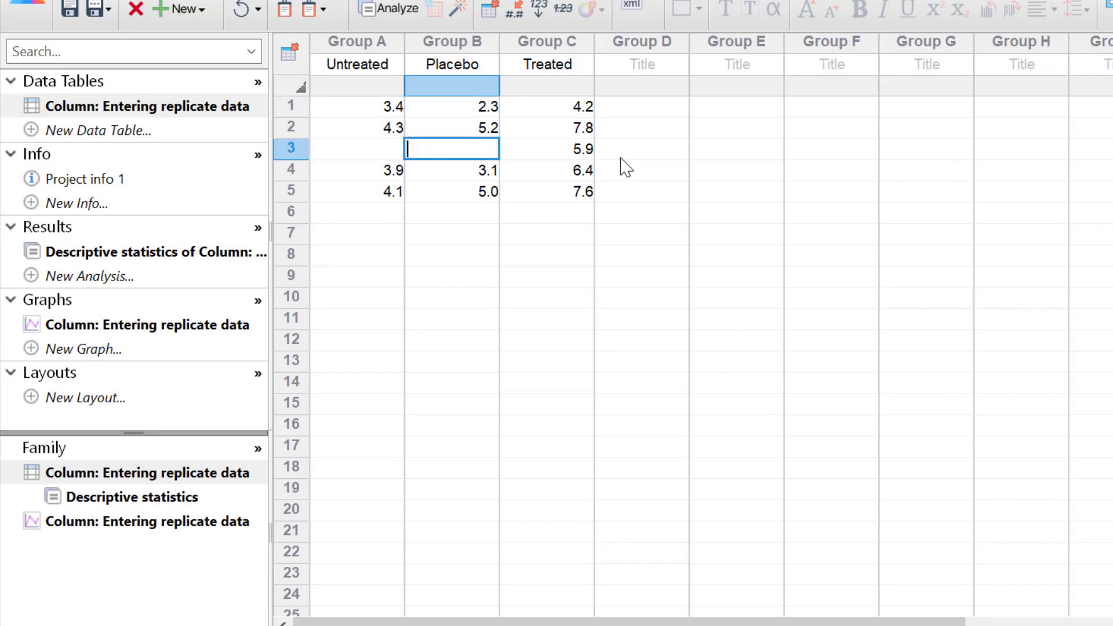
key("Up")
key("BackSpace")
key("Right")
key("BackSpace")
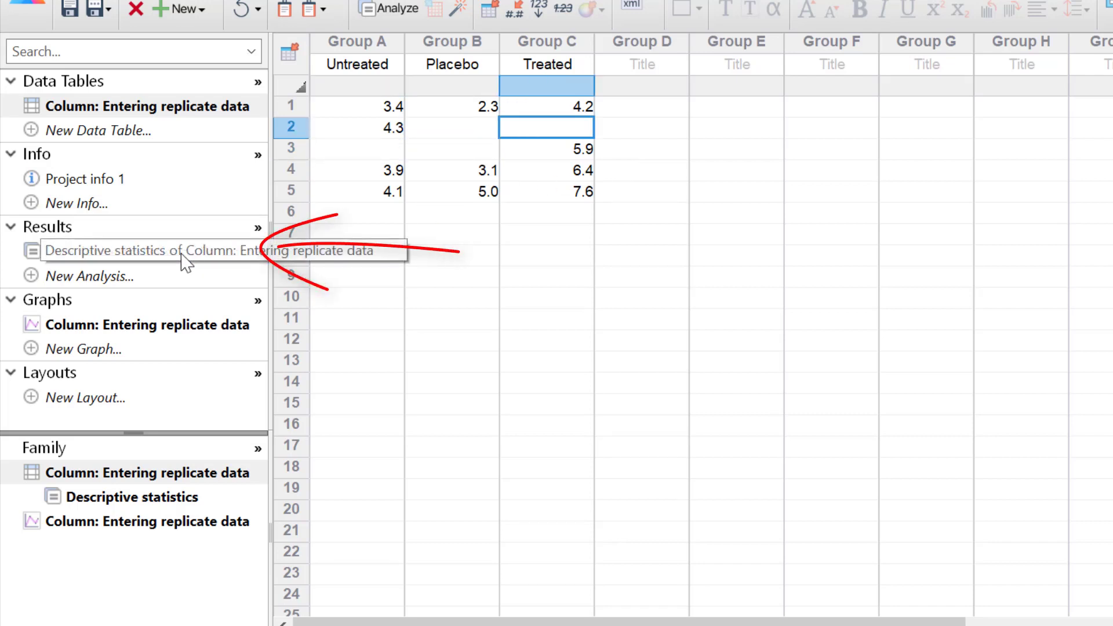
Step: Return to the descriptive statistics results and examine the number of values for all three groups
left_click(253, 253)
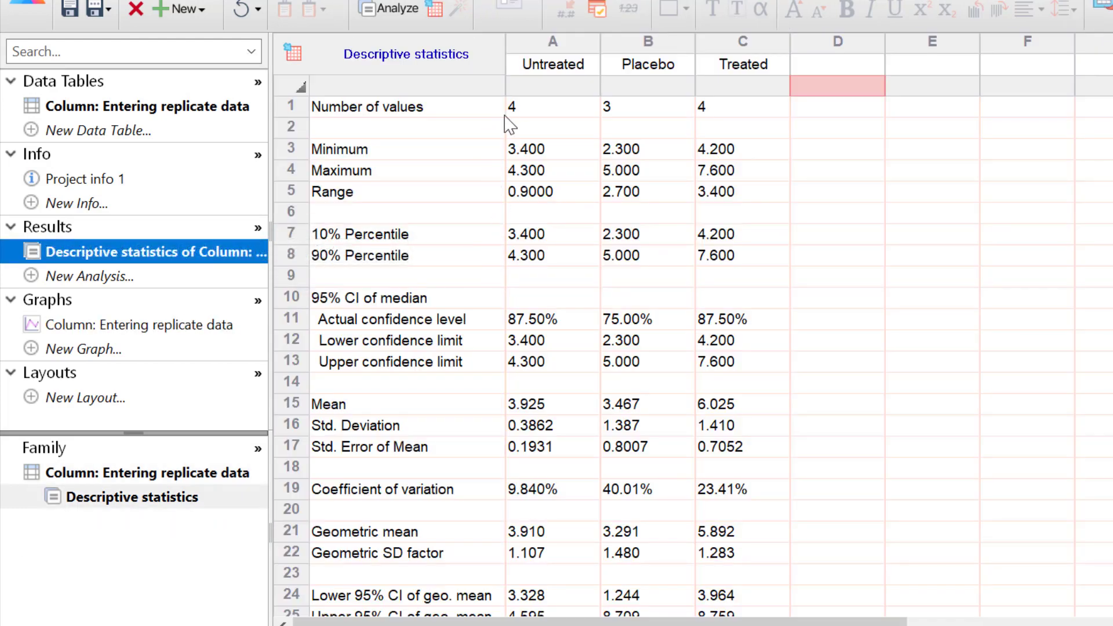
left_click_drag(518, 113, 718, 116)
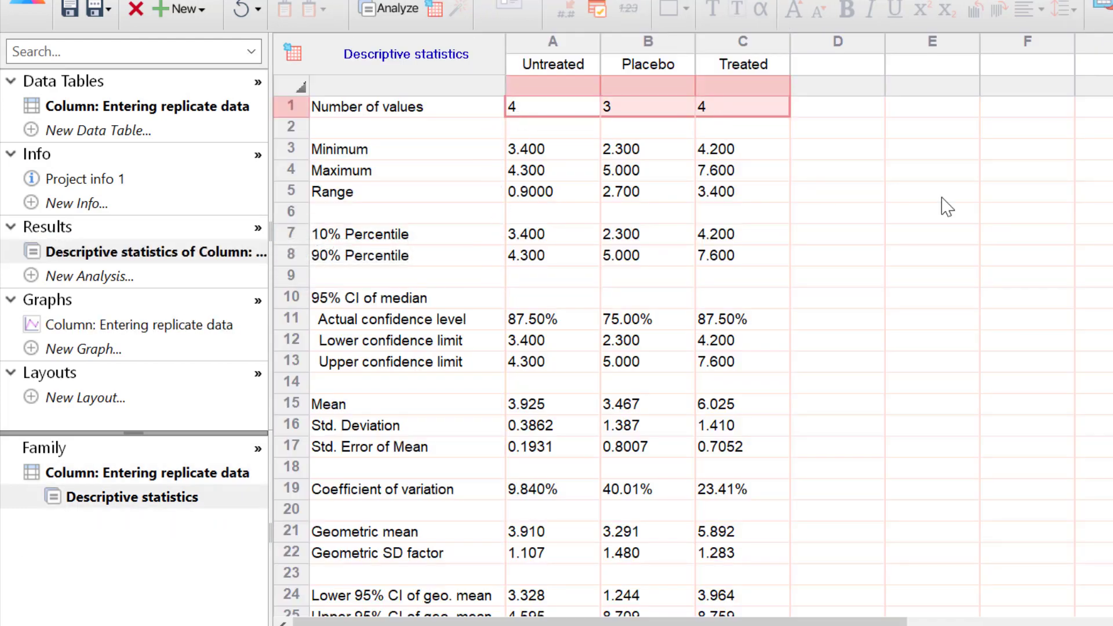